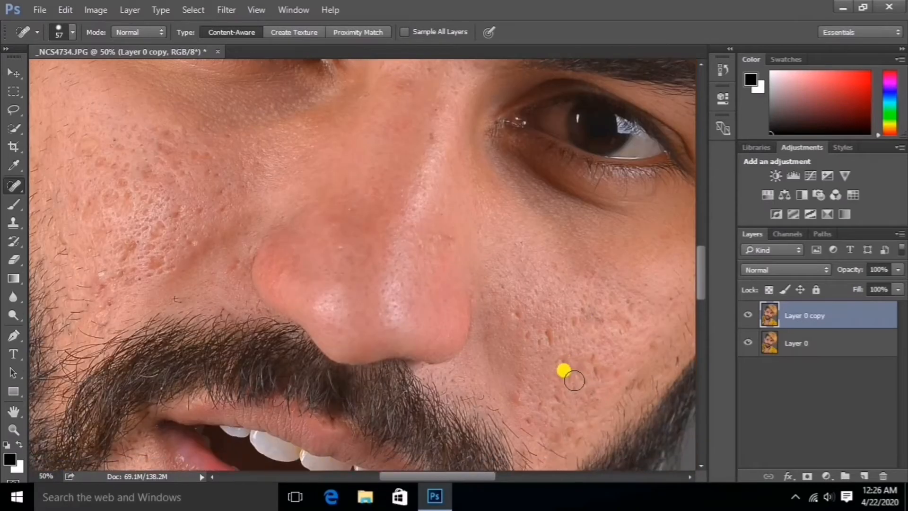
Heal a spot on the temple beside the outer end of the eyebrow near the ear with the Spot Healing Brush.
drag(473, 476, 443, 482)
scroll(324, 300, up, 3)
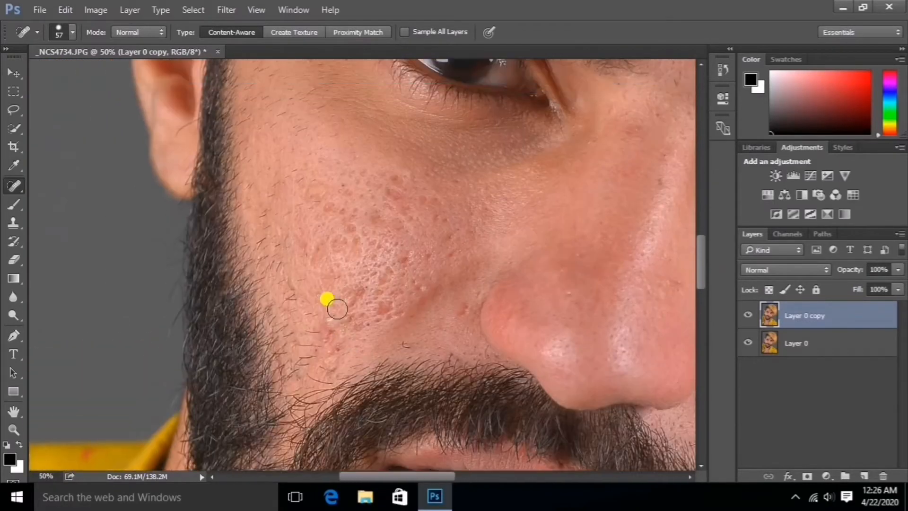
scroll(344, 354, down, 2)
scroll(345, 346, down, 1)
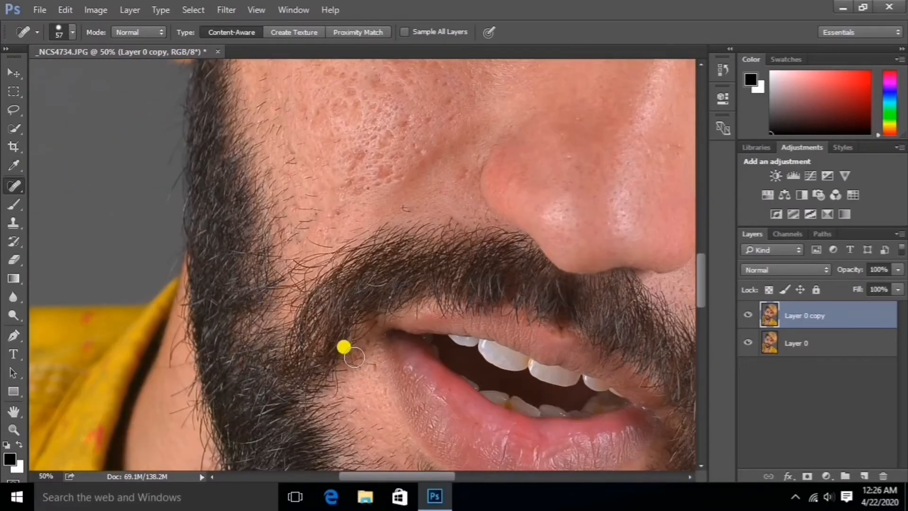
scroll(341, 349, up, 5)
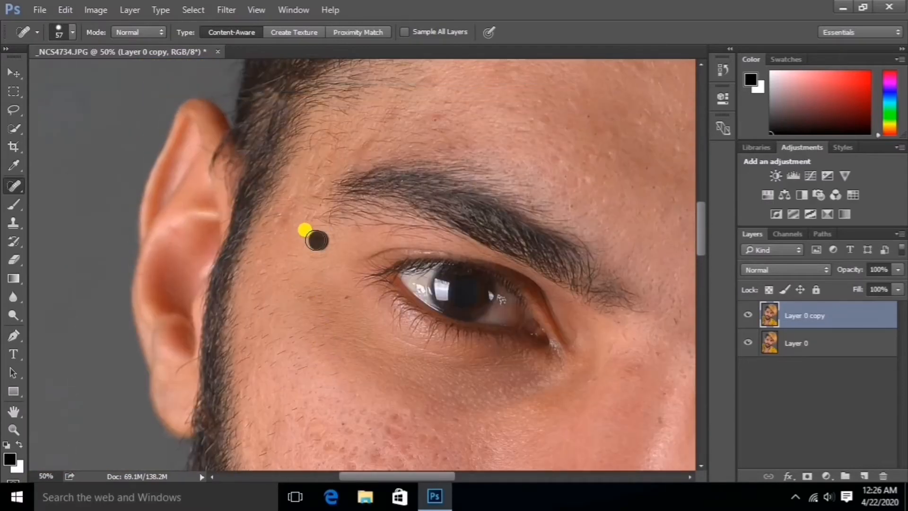
click(316, 241)
Switch to the Mixer Brush, swap the foreground and background colours, and set Wet to 11%.
scroll(317, 289, down, 1)
scroll(317, 251, down, 2)
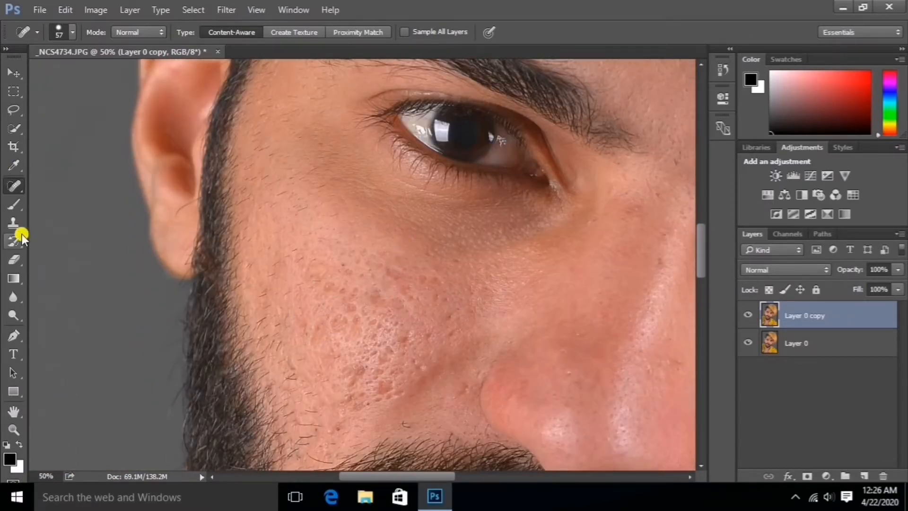
drag(13, 208, 71, 243)
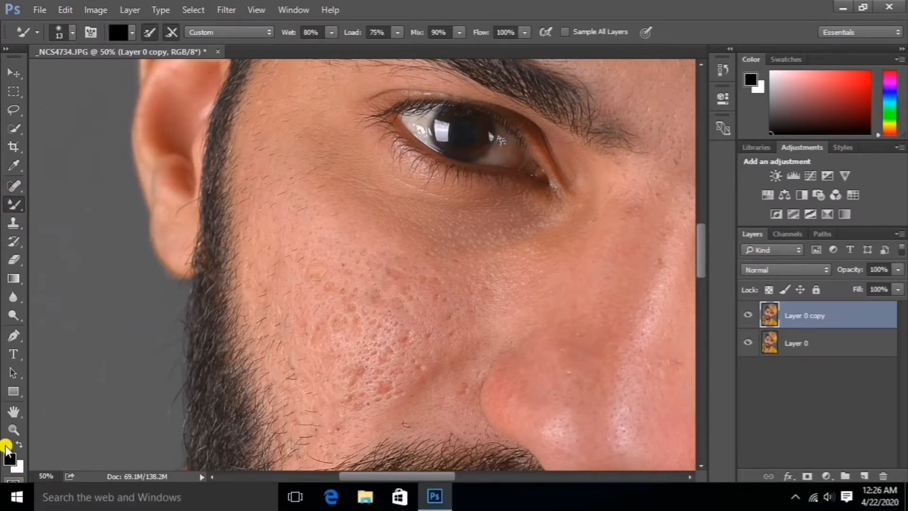
click(19, 445)
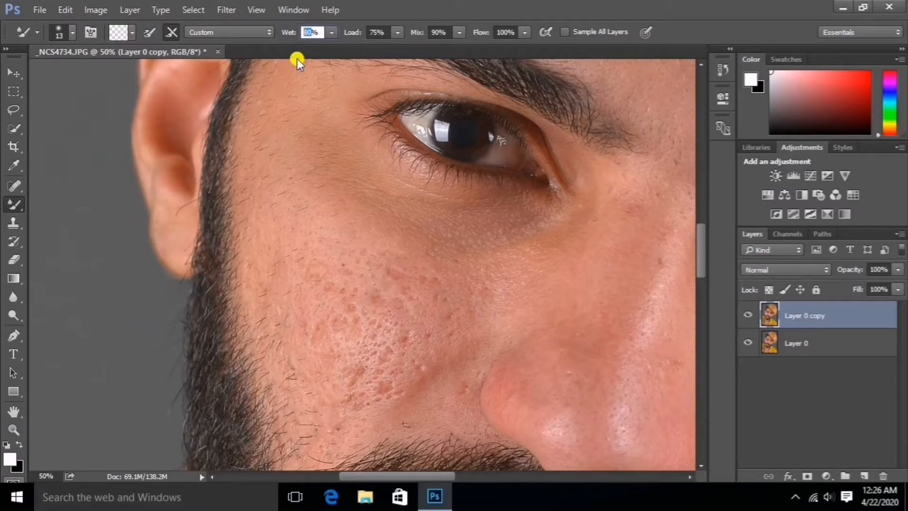
text(11)
click(278, 169)
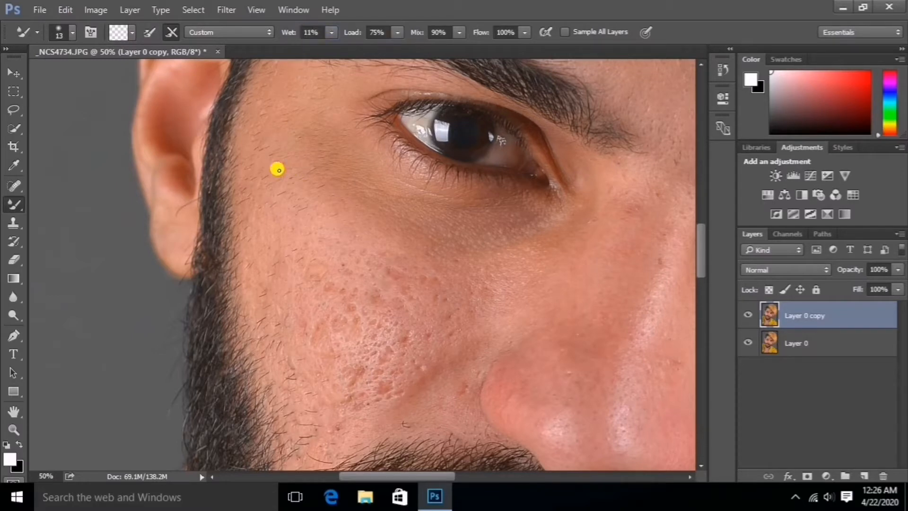
Enlarge the soft Mixer Brush and blend the skin of the outer cheek and the area below the eye.
right_click(310, 166)
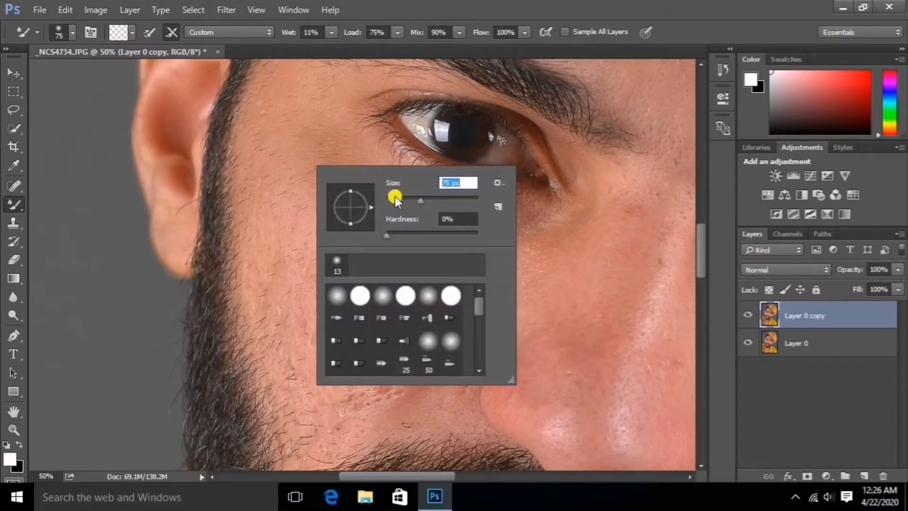
mouse_move(268, 113)
mouse_down()
mouse_move(253, 142)
mouse_move(275, 152)
mouse_move(303, 115)
mouse_move(339, 170)
mouse_move(313, 164)
mouse_move(258, 212)
mouse_move(257, 181)
mouse_move(265, 316)
mouse_move(322, 445)
mouse_move(308, 416)
mouse_move(350, 397)
mouse_move(334, 331)
mouse_move(345, 373)
mouse_move(349, 276)
mouse_move(296, 265)
mouse_move(286, 332)
mouse_move(310, 237)
mouse_move(290, 227)
mouse_move(385, 288)
mouse_move(397, 257)
mouse_move(330, 226)
mouse_move(342, 255)
mouse_move(344, 209)
mouse_move(525, 217)
mouse_move(379, 181)
mouse_up()
mouse_move(400, 228)
mouse_down()
mouse_move(308, 184)
mouse_move(290, 197)
mouse_move(277, 251)
mouse_move(295, 380)
mouse_move(268, 295)
mouse_move(254, 186)
mouse_move(260, 132)
mouse_up()
Resize the Mixer Brush as needed and smooth the pitted cheek between the beard, nose and moustache.
scroll(257, 203, down, 3)
right_click(419, 212)
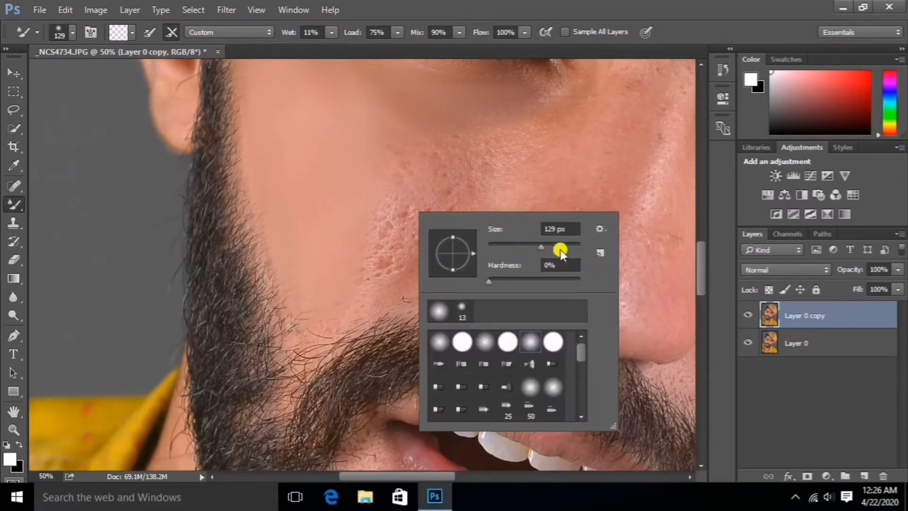
drag(561, 250, 568, 250)
mouse_move(395, 189)
mouse_down()
mouse_move(413, 214)
mouse_move(364, 263)
mouse_move(471, 188)
mouse_move(486, 157)
mouse_move(474, 179)
mouse_move(423, 176)
mouse_move(402, 143)
mouse_move(381, 156)
mouse_move(348, 300)
mouse_move(319, 315)
mouse_move(501, 299)
mouse_move(303, 299)
mouse_move(314, 332)
mouse_up()
right_click(392, 270)
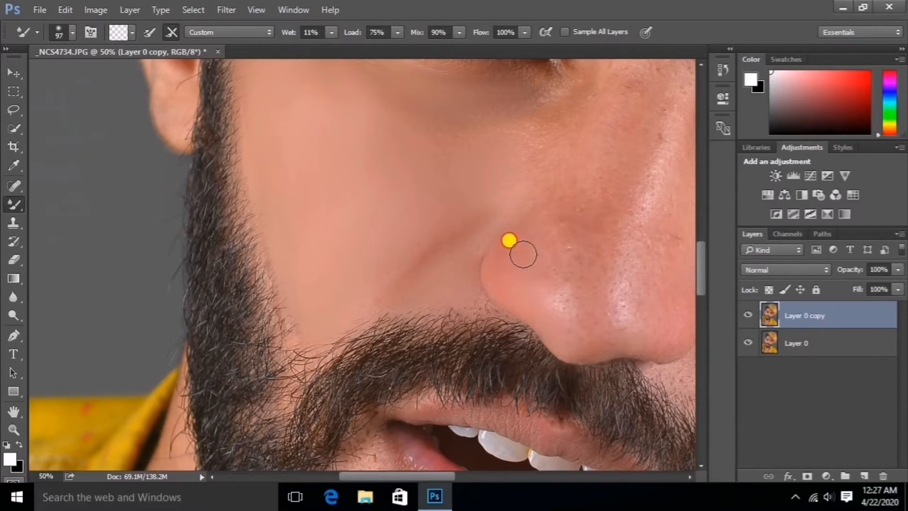
Set the Mixer Brush to 86 px and blend the skin around the outer eye corner and below the eyebrow tail.
scroll(515, 226, up, 3)
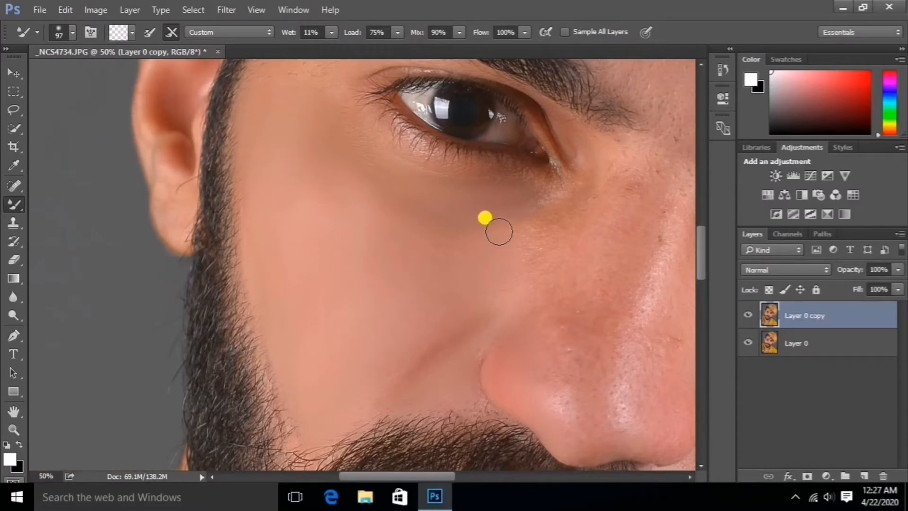
scroll(485, 218, up, 3)
right_click(385, 171)
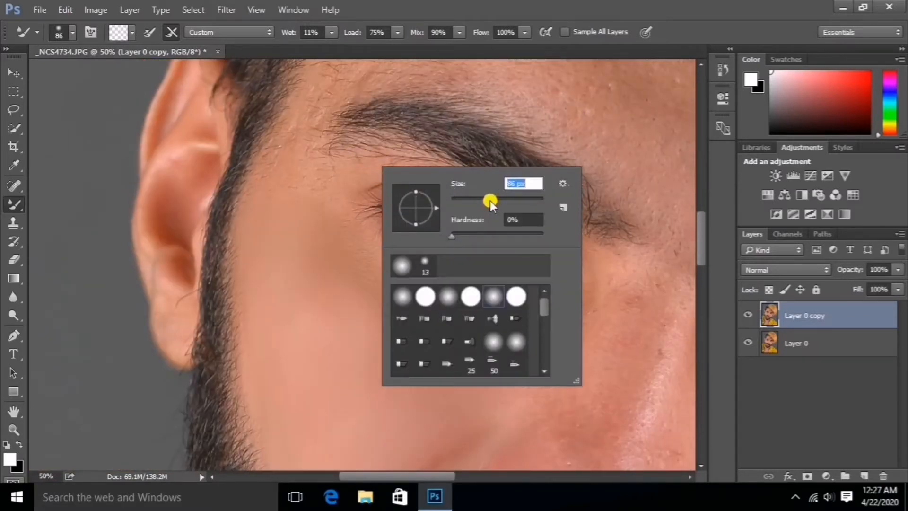
click(337, 186)
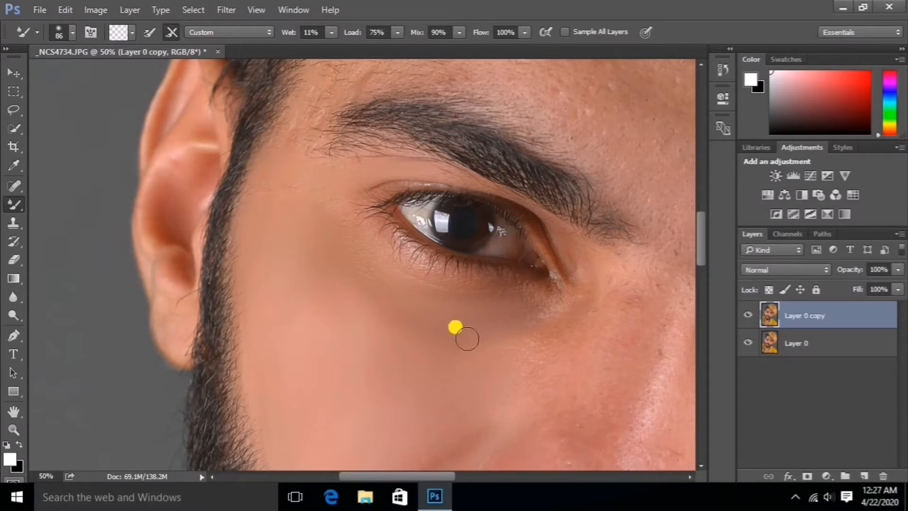
Set the Mixer Brush to 160 px and smooth the skin along the nose from the bridge to the tip.
drag(442, 479, 496, 482)
scroll(351, 308, down, 1)
right_click(349, 307)
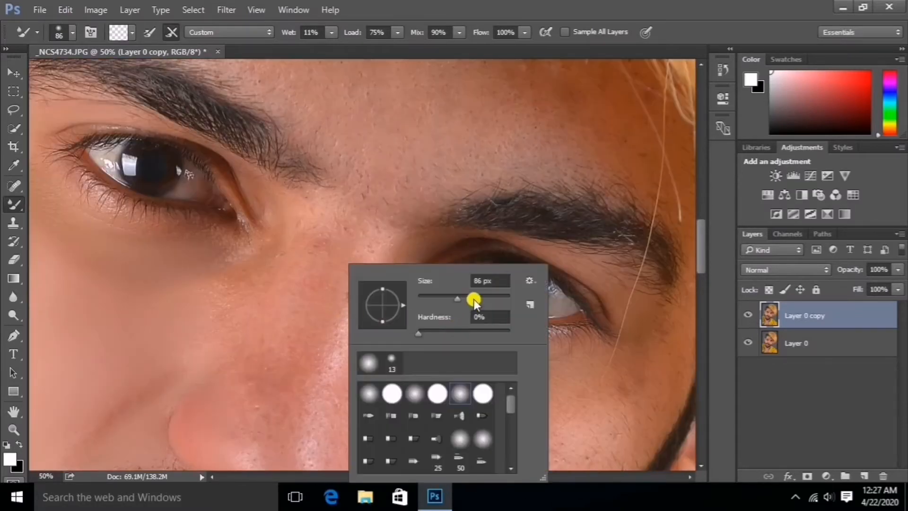
click(476, 300)
click(208, 283)
mouse_move(306, 210)
mouse_down()
mouse_move(309, 274)
mouse_move(286, 370)
mouse_move(291, 290)
mouse_move(267, 376)
mouse_move(261, 310)
mouse_move(239, 338)
mouse_move(240, 290)
mouse_move(223, 304)
mouse_move(360, 216)
mouse_up()
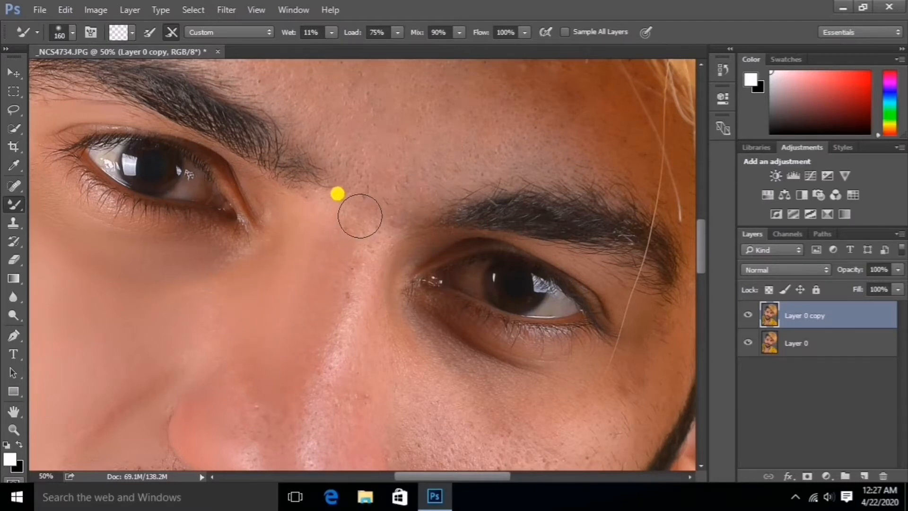
scroll(360, 216, down, 3)
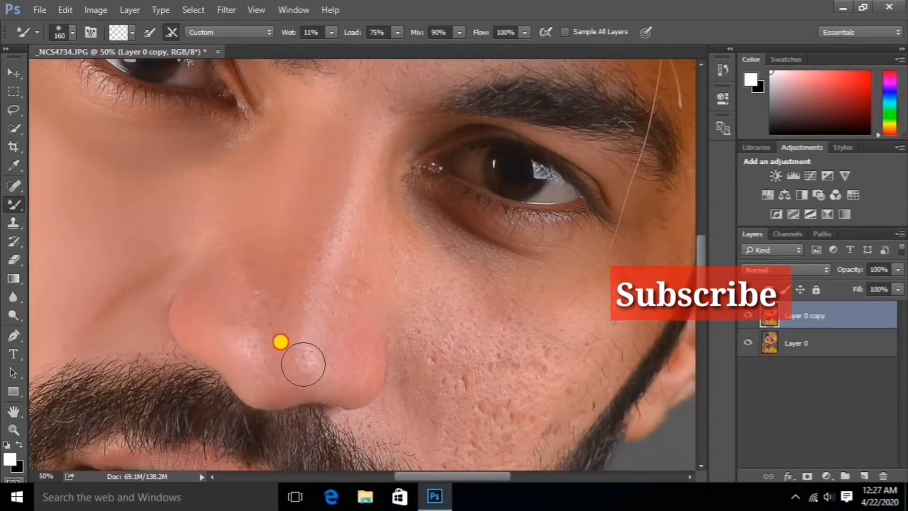
mouse_move(303, 364)
mouse_down()
mouse_move(278, 362)
mouse_move(235, 242)
mouse_move(266, 368)
mouse_move(350, 182)
mouse_move(367, 109)
mouse_move(373, 220)
mouse_move(344, 342)
mouse_move(351, 331)
mouse_move(359, 352)
mouse_move(301, 372)
mouse_up()
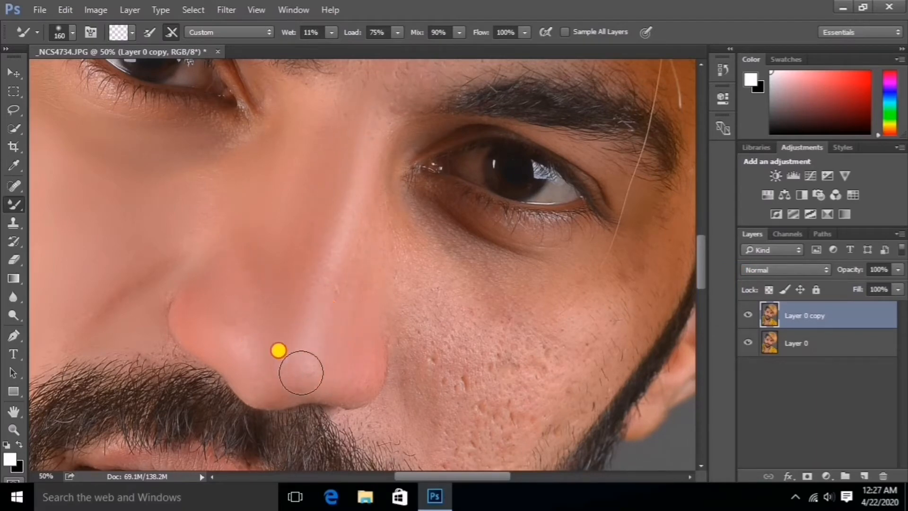
Set the Mixer Brush to 92 px for the temple at the outer end of the eyebrow.
scroll(355, 205, up, 7)
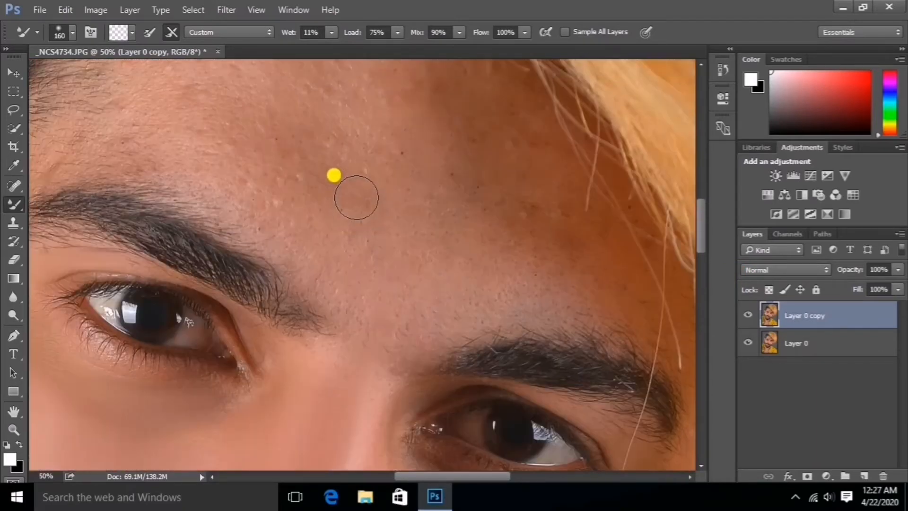
scroll(357, 198, up, 2)
key(ctrl+minus)
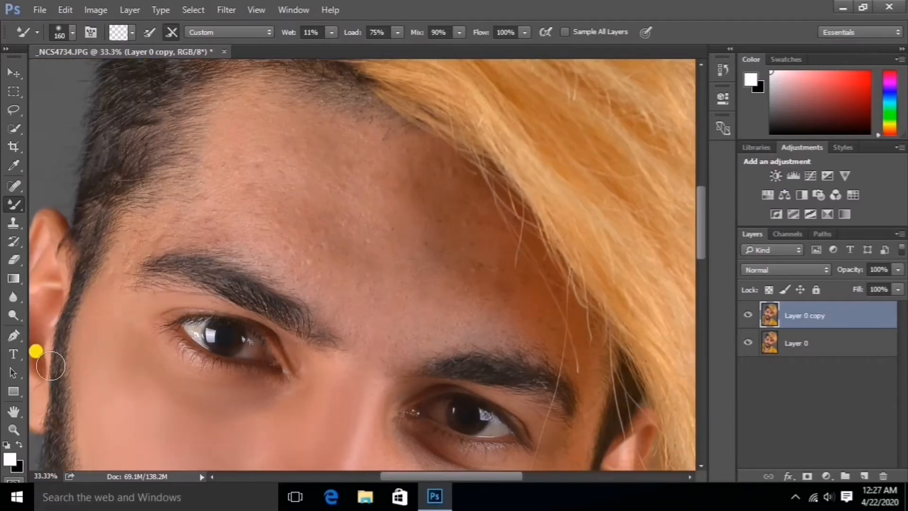
click(19, 431)
click(87, 247)
click(84, 248)
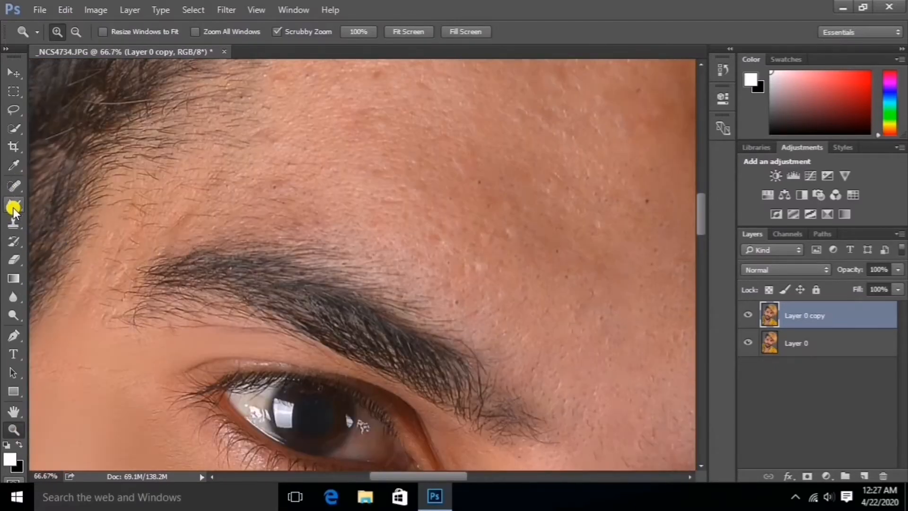
click(13, 207)
right_click(185, 223)
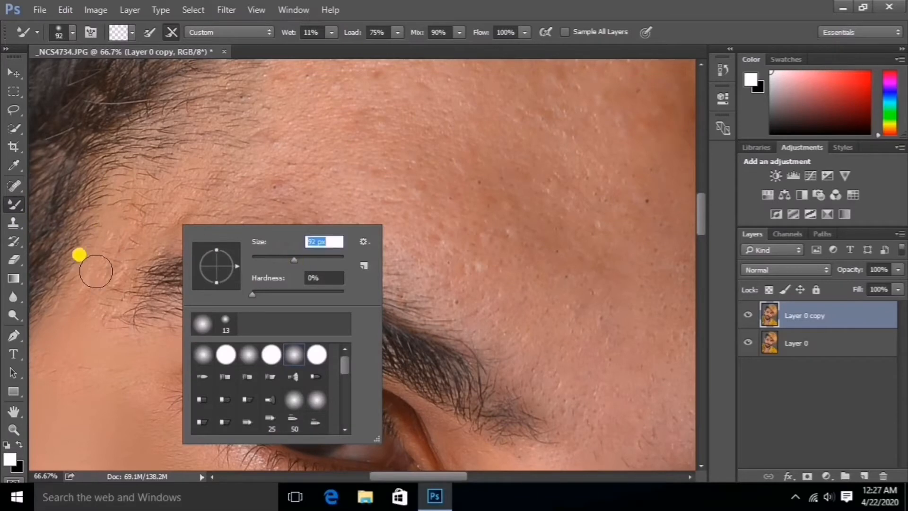
Heal the stray hairs on the temple above the eyebrow tail with the Spot Healing Brush and blend the skin with the Mixer Brush.
click(14, 187)
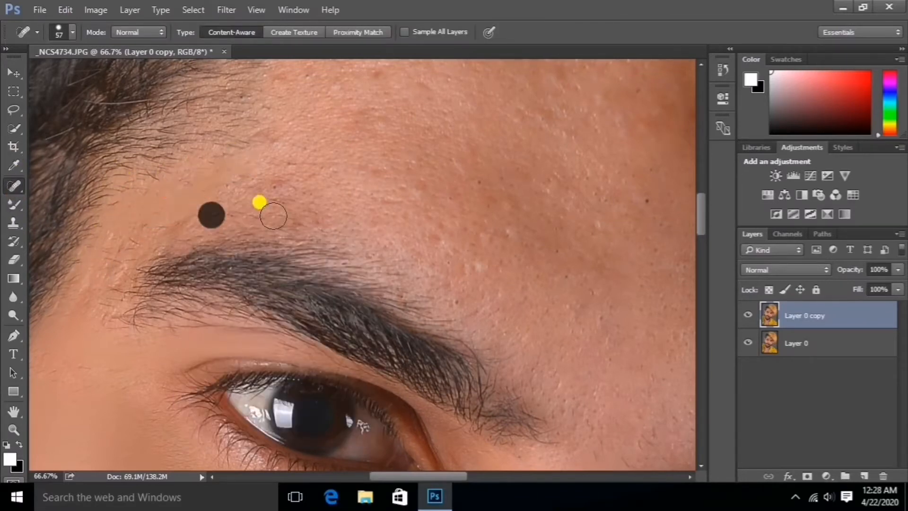
click(13, 206)
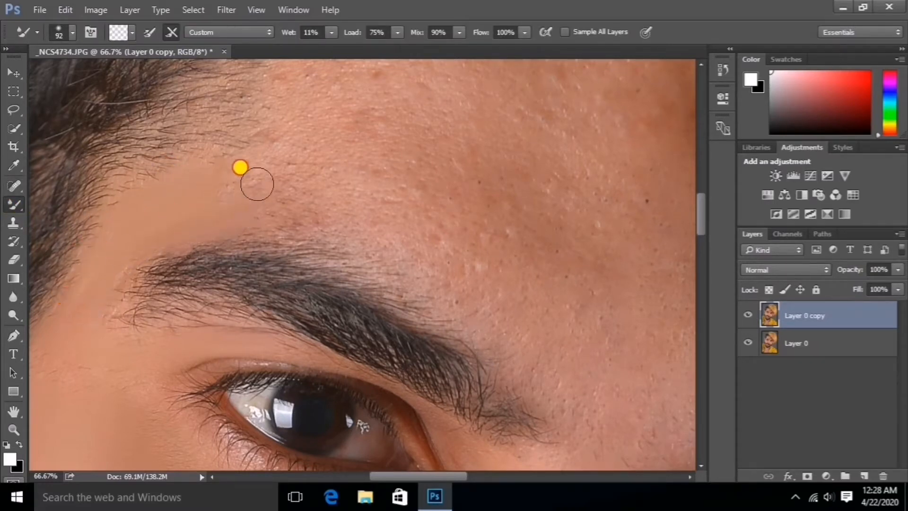
Set the Mixer Brush to 157 px and smooth the forehead from above the eyebrow up to the hairline.
scroll(378, 179, up, 2)
right_click(433, 196)
drag(501, 200, 499, 201)
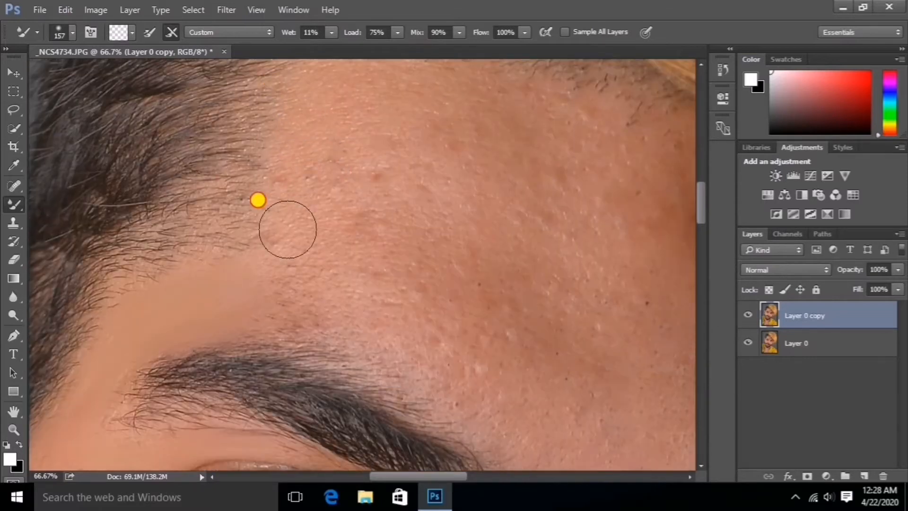
mouse_move(361, 323)
mouse_down()
mouse_move(310, 321)
mouse_move(470, 408)
mouse_move(445, 369)
mouse_move(523, 321)
mouse_move(320, 281)
mouse_move(470, 276)
mouse_move(364, 261)
mouse_move(335, 235)
mouse_move(362, 209)
mouse_move(422, 181)
mouse_move(350, 169)
mouse_move(404, 229)
mouse_move(413, 135)
mouse_up()
scroll(409, 144, up, 1)
scroll(406, 159, up, 2)
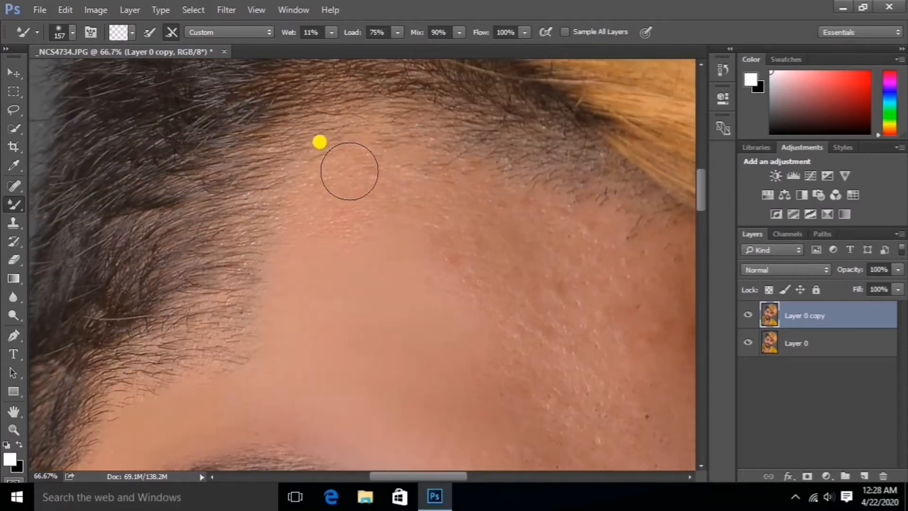
mouse_move(348, 172)
mouse_down()
mouse_move(327, 181)
mouse_move(359, 134)
mouse_move(519, 211)
mouse_move(395, 153)
mouse_move(382, 179)
mouse_move(349, 200)
mouse_move(367, 185)
mouse_move(372, 155)
mouse_move(351, 165)
mouse_move(448, 236)
mouse_up()
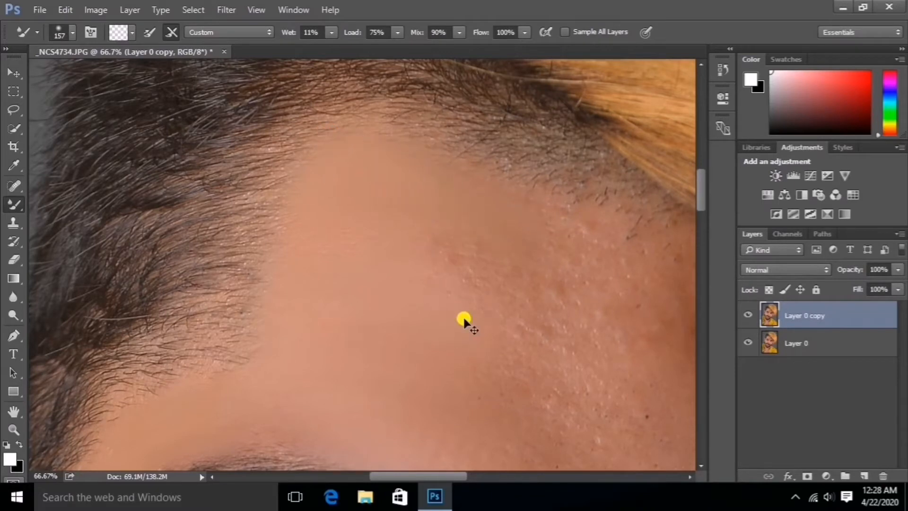
Set the Mixer Brush to 191 px and blend the blemished skin of the central forehead below the hairline.
key(ctrl+minus)
key(ctrl+minus)
scroll(386, 279, down, 2)
click(12, 431)
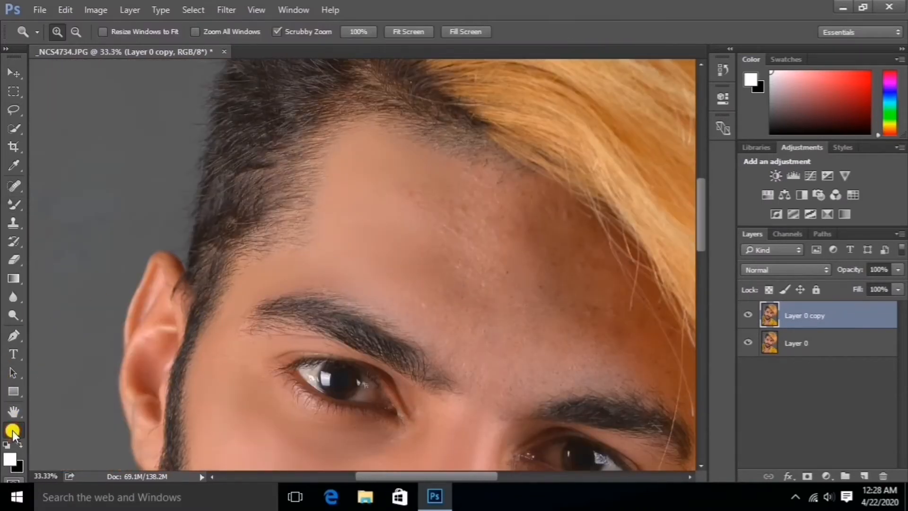
click(568, 192)
scroll(473, 189, up, 3)
click(14, 204)
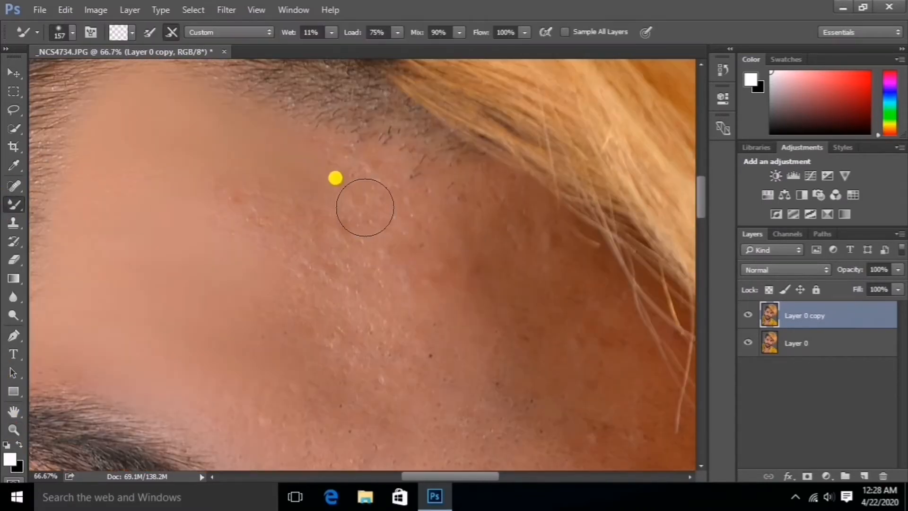
right_click(366, 206)
mouse_move(493, 245)
mouse_down()
mouse_move(223, 194)
mouse_move(464, 245)
mouse_move(387, 177)
mouse_move(474, 186)
mouse_move(480, 200)
mouse_move(282, 179)
mouse_move(419, 257)
mouse_move(247, 231)
mouse_move(274, 213)
mouse_move(438, 359)
mouse_move(240, 306)
mouse_move(363, 353)
mouse_move(509, 314)
mouse_move(450, 255)
mouse_move(465, 266)
mouse_move(538, 244)
mouse_move(359, 245)
mouse_move(268, 191)
mouse_move(364, 299)
mouse_up()
click(223, 194)
Set the Spot Healing Brush to 99 px and heal the uneven dark patches in the middle of the forehead.
key(ctrl+minus)
key(ctrl+minus)
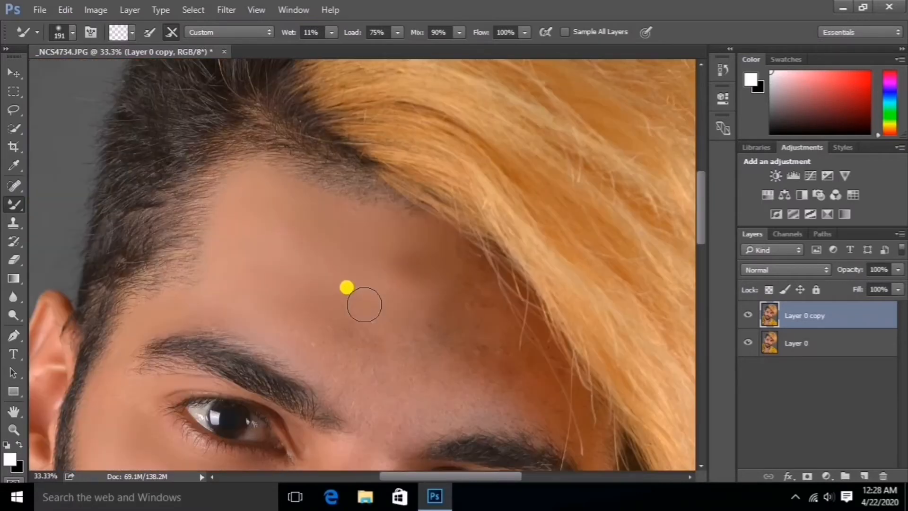
right_click(447, 254)
click(15, 186)
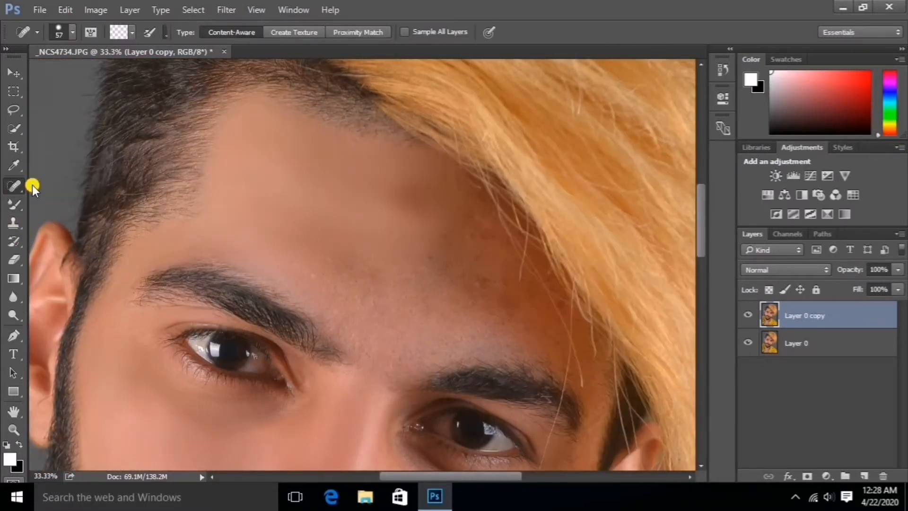
right_click(390, 185)
drag(489, 229, 480, 226)
click(332, 202)
mouse_move(410, 196)
mouse_down()
mouse_move(421, 190)
mouse_move(427, 209)
mouse_up()
click(426, 253)
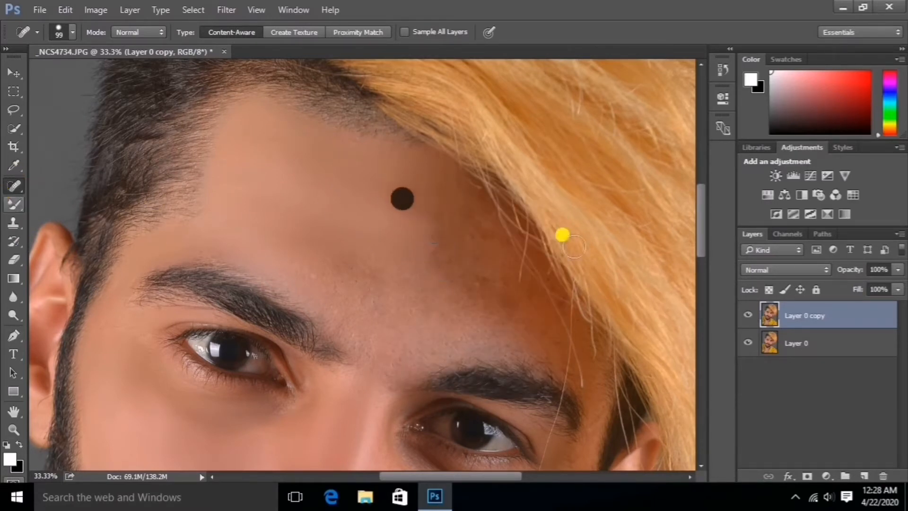
Blend the central forehead with the Mixer Brush, using a 151 px size for the area above the eyebrow on the hair-covered side.
click(14, 205)
mouse_move(446, 221)
mouse_down()
mouse_move(472, 285)
mouse_move(477, 217)
mouse_move(482, 269)
mouse_move(454, 256)
mouse_move(430, 303)
mouse_move(327, 275)
mouse_move(319, 291)
mouse_move(306, 290)
mouse_move(386, 282)
mouse_move(312, 244)
mouse_move(359, 252)
mouse_move(394, 346)
mouse_move(465, 323)
mouse_move(489, 273)
mouse_move(505, 297)
mouse_move(448, 259)
mouse_move(423, 208)
mouse_move(389, 185)
mouse_move(326, 195)
mouse_move(286, 178)
mouse_move(291, 163)
mouse_move(358, 255)
mouse_move(326, 286)
mouse_move(243, 215)
mouse_move(429, 260)
mouse_move(398, 194)
mouse_move(300, 155)
mouse_move(382, 266)
mouse_move(449, 303)
mouse_up()
right_click(450, 310)
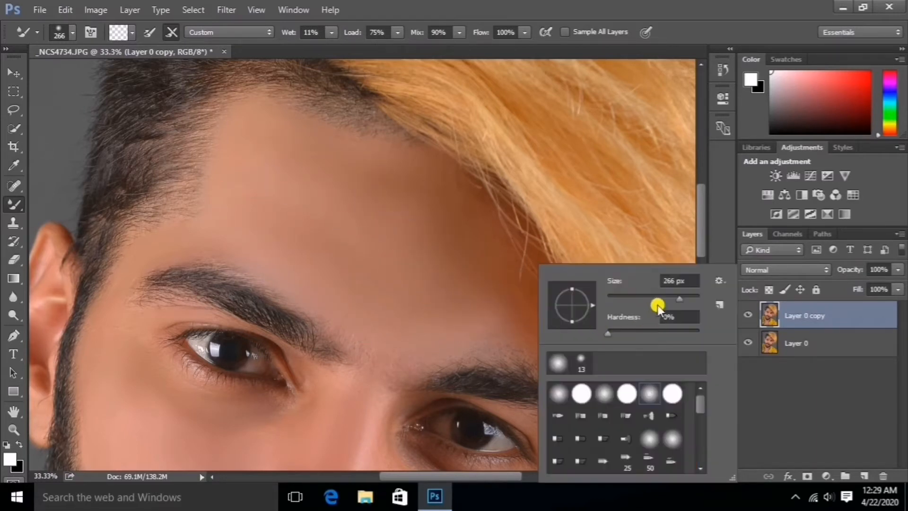
click(666, 300)
click(481, 241)
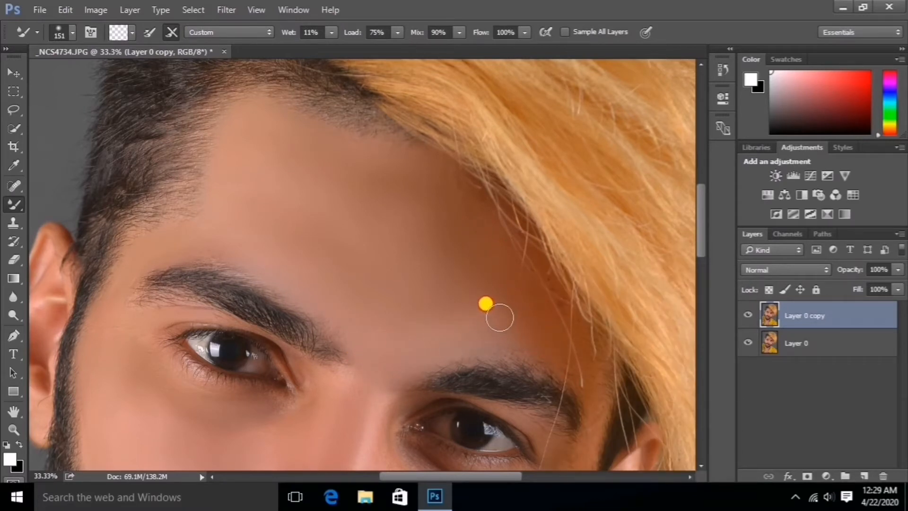
Smooth the temple skin around the outer eyebrow on the hair-covered side with the Mixer Brush, using 99 px and 123 px sizes.
scroll(500, 318, down, 3)
right_click(586, 264)
click(559, 239)
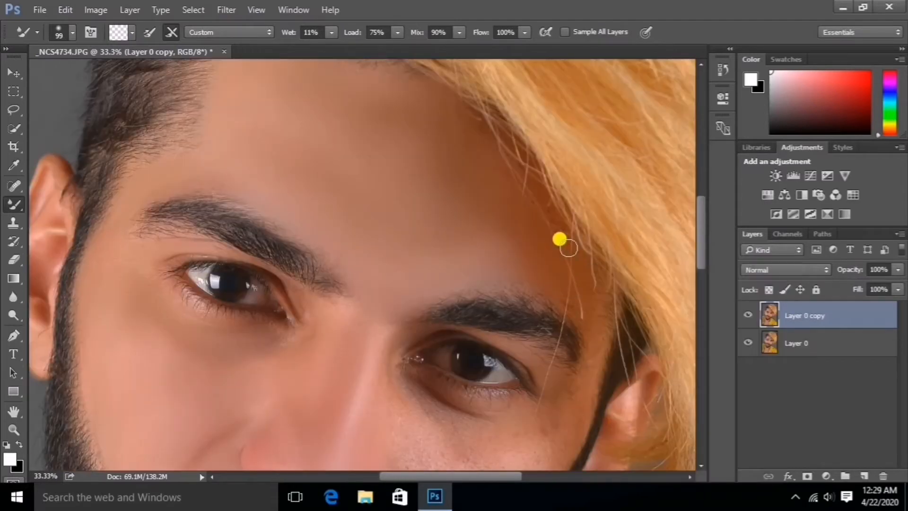
scroll(578, 253, down, 3)
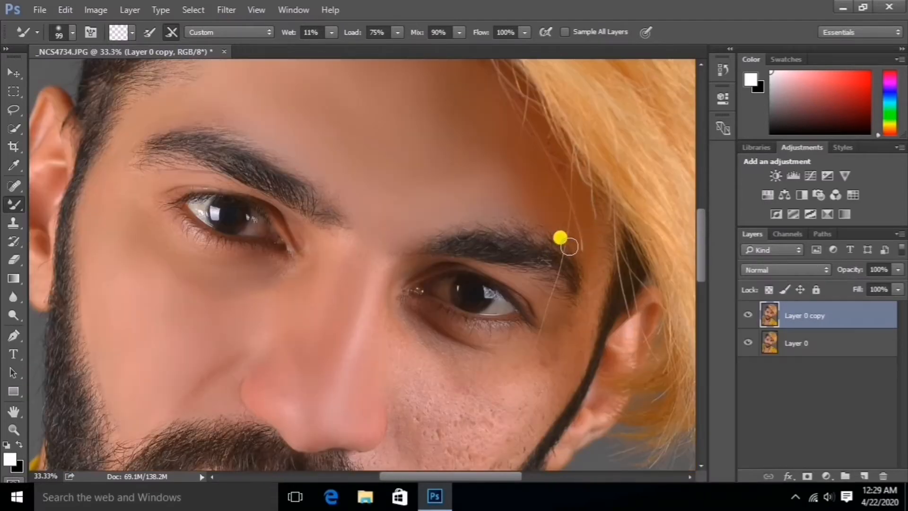
scroll(558, 227, down, 3)
right_click(604, 194)
drag(736, 237, 747, 238)
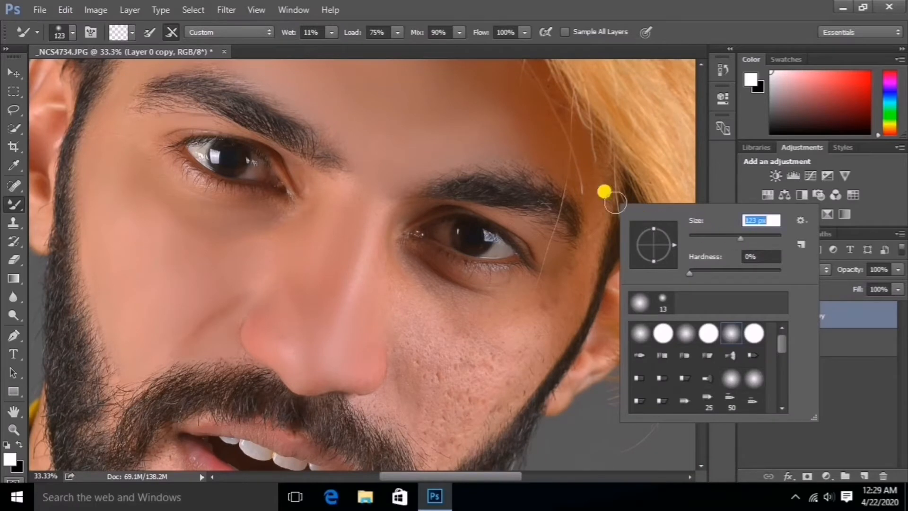
click(584, 217)
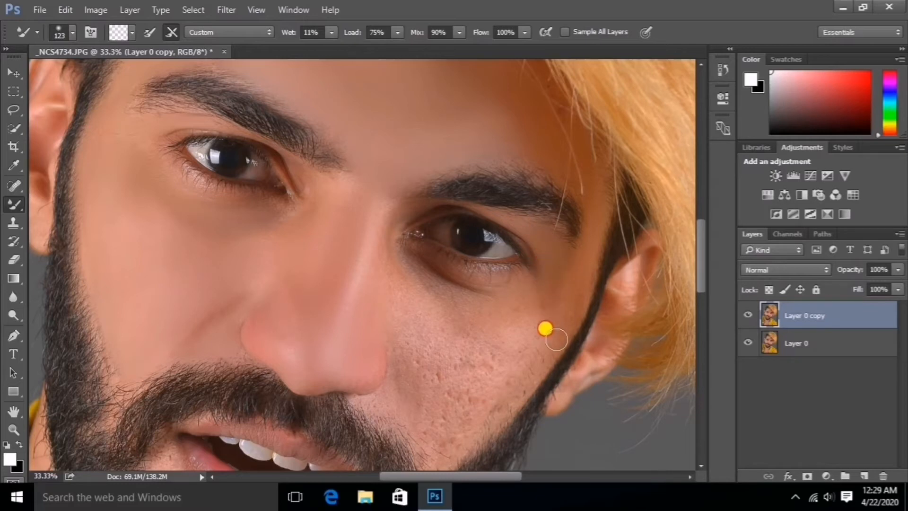
Blend the pitted cheek below the eye on the hair-covered side with the Mixer Brush, using 188 px and 133 px sizes.
scroll(546, 328, down, 3)
right_click(546, 284)
key(Return)
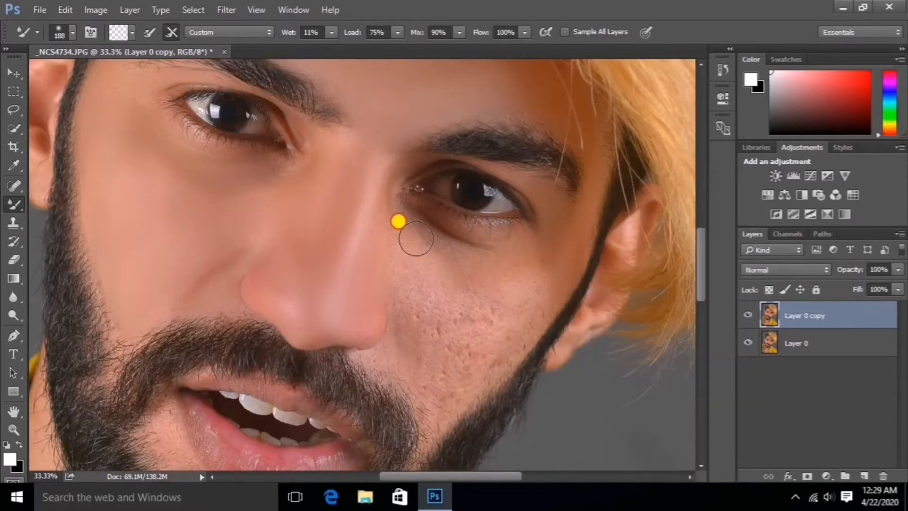
mouse_move(413, 228)
mouse_down()
mouse_move(506, 259)
mouse_move(521, 284)
mouse_move(436, 370)
mouse_move(396, 356)
mouse_move(373, 326)
mouse_move(385, 320)
mouse_move(424, 332)
mouse_move(456, 306)
mouse_move(419, 276)
mouse_move(436, 357)
mouse_move(406, 359)
mouse_move(469, 348)
mouse_move(515, 297)
mouse_move(471, 298)
mouse_move(464, 252)
mouse_up()
right_click(531, 289)
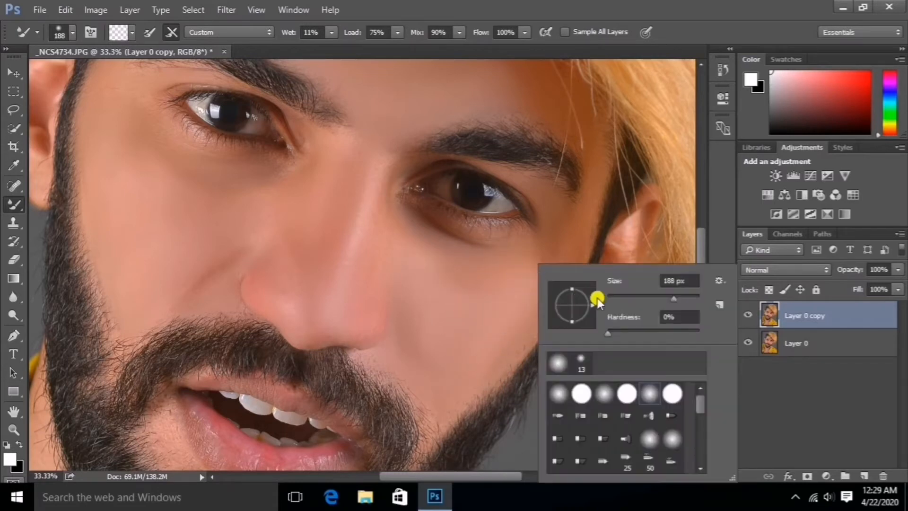
drag(674, 299, 661, 299)
click(569, 249)
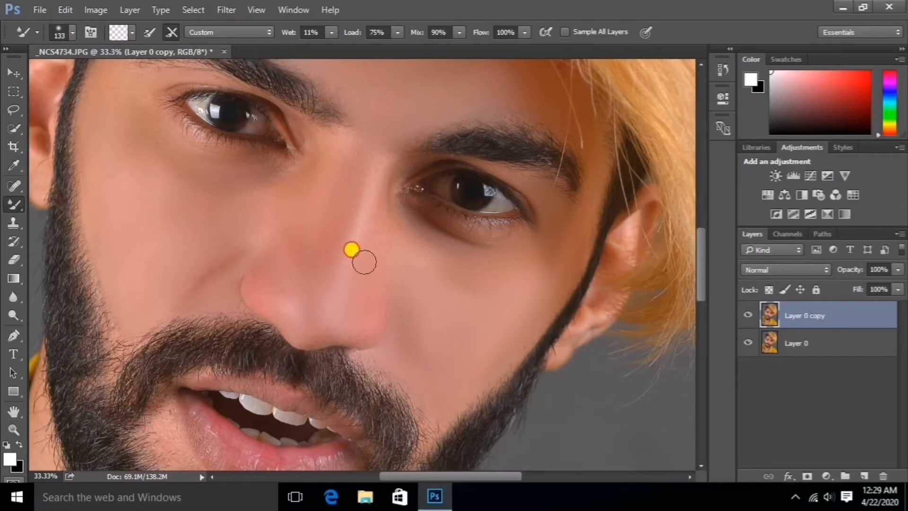
Set the Mixer Brush to 467 px and even out the forehead skin with broad blending.
scroll(358, 252, down, 5)
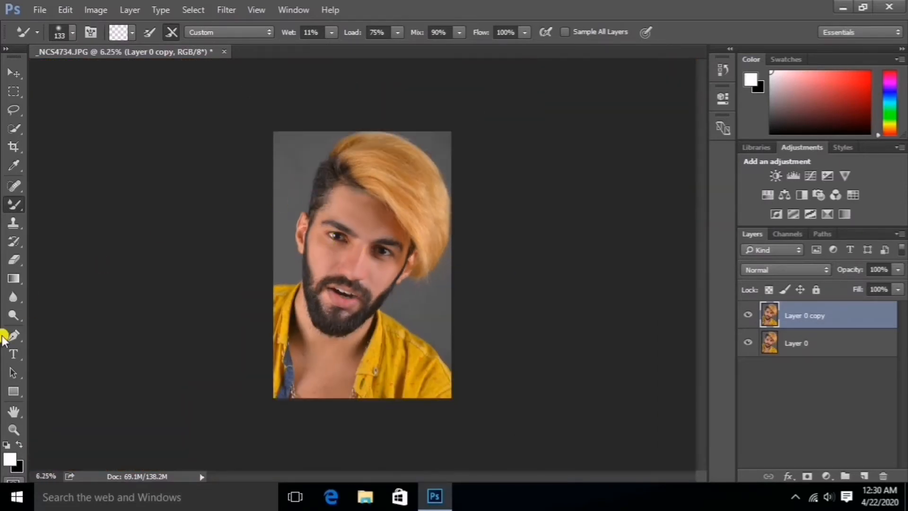
click(14, 429)
click(324, 187)
click(13, 205)
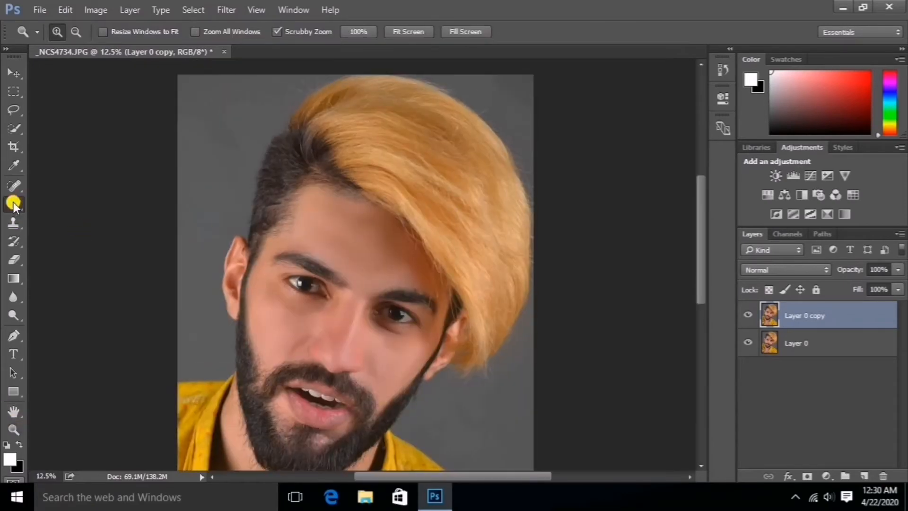
right_click(430, 268)
click(344, 243)
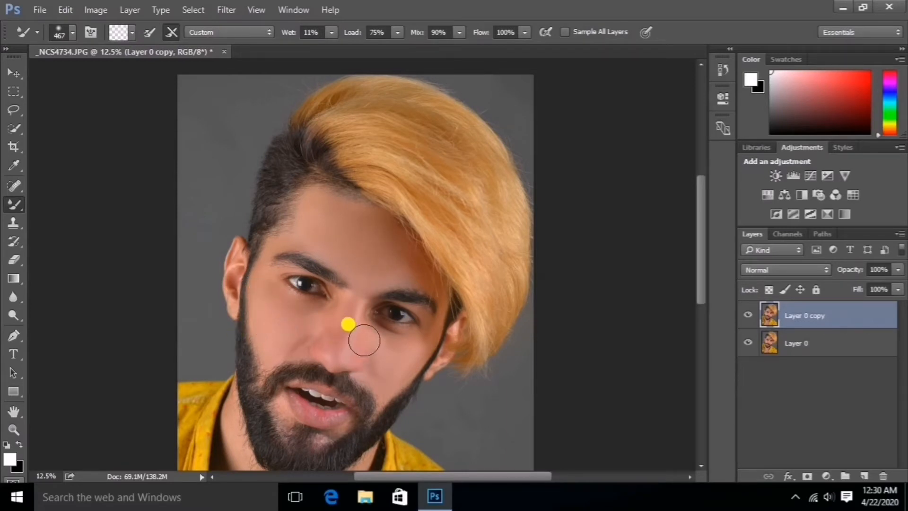
Set the Mixer Brush to 117 px and smooth the bare skin between the mouth corner and the beard.
scroll(369, 340, down, 5)
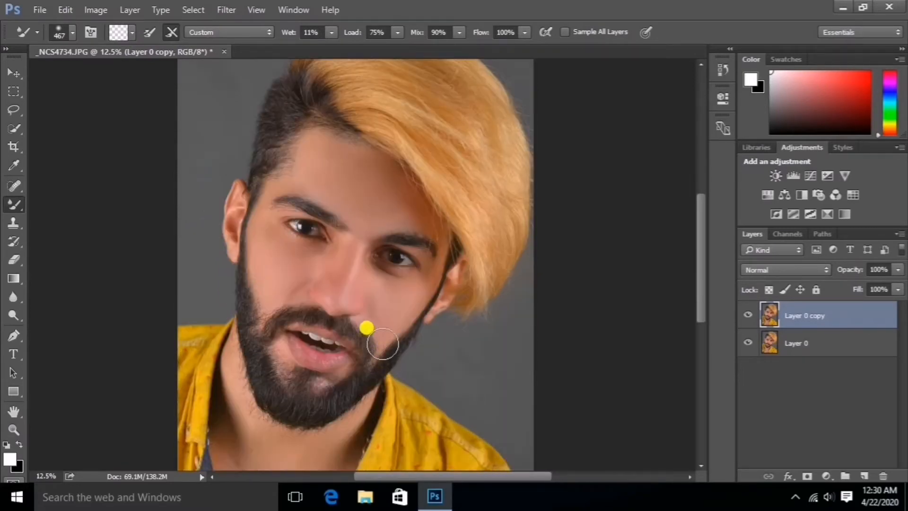
click(14, 429)
click(263, 227)
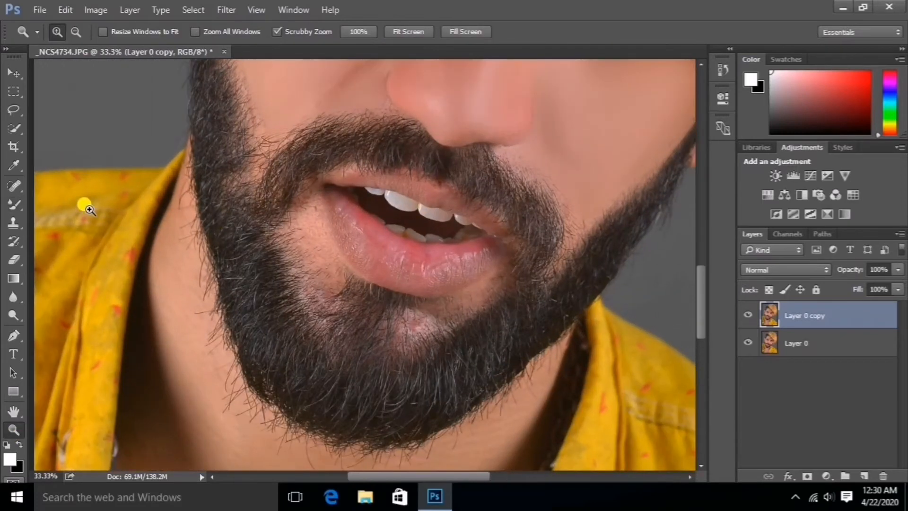
click(14, 204)
right_click(341, 264)
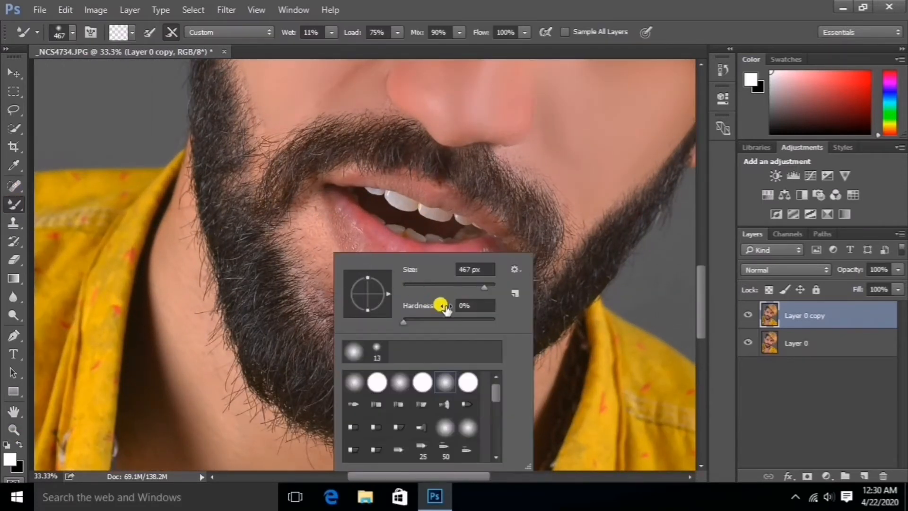
click(310, 210)
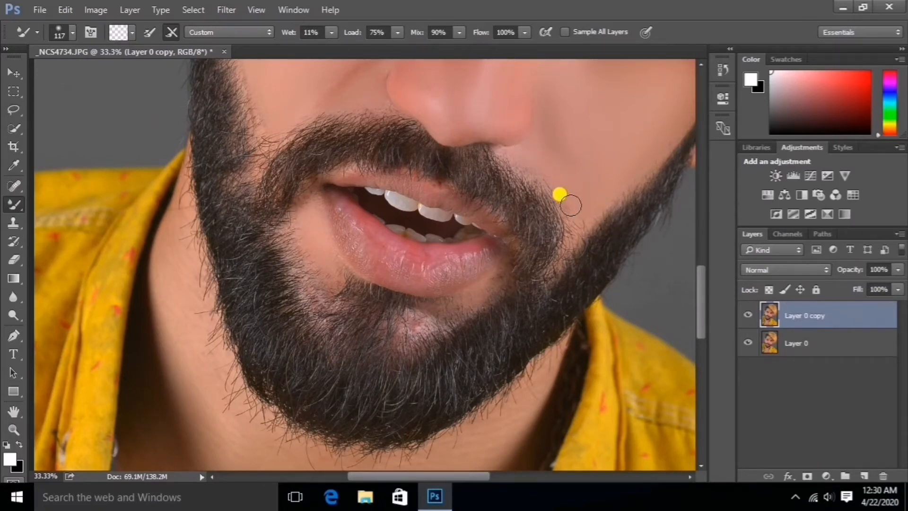
Set the Mixer Brush to 235 px and smooth the neck skin below the beard.
scroll(559, 194, down, 5)
right_click(393, 253)
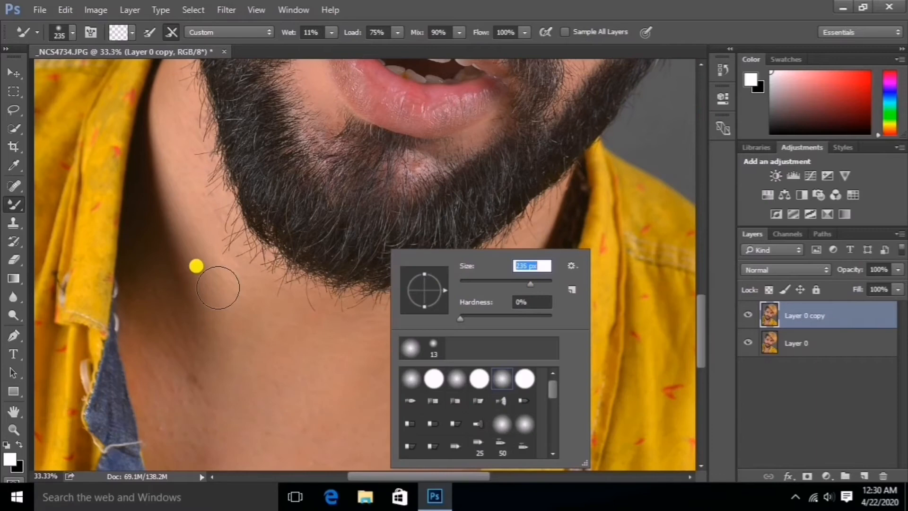
click(174, 115)
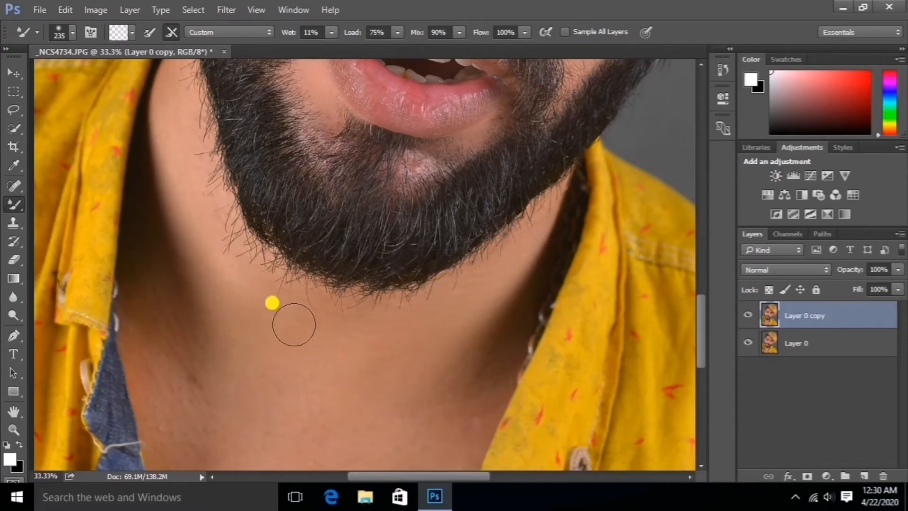
Set the Mixer Brush to 328 px and blend the lower neck and chest skin between the shirt collars.
scroll(379, 302, down, 5)
right_click(547, 309)
drag(619, 301, 609, 298)
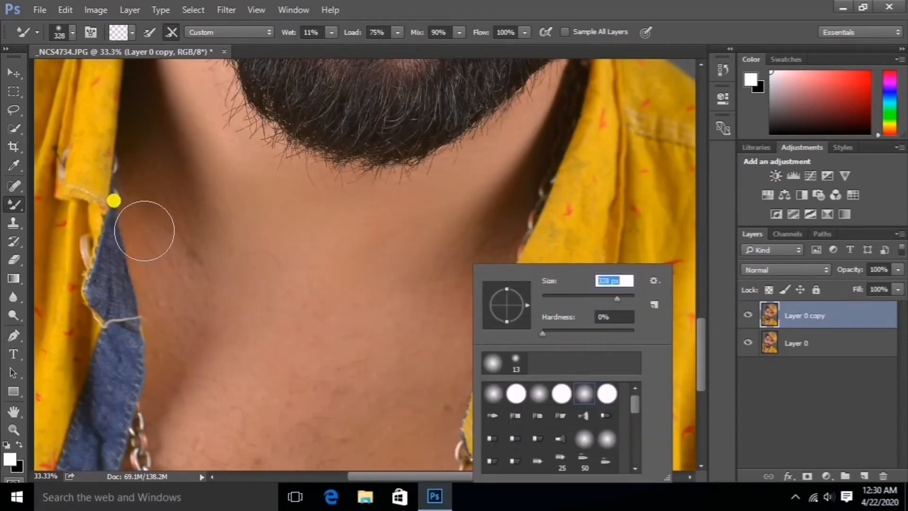
click(146, 229)
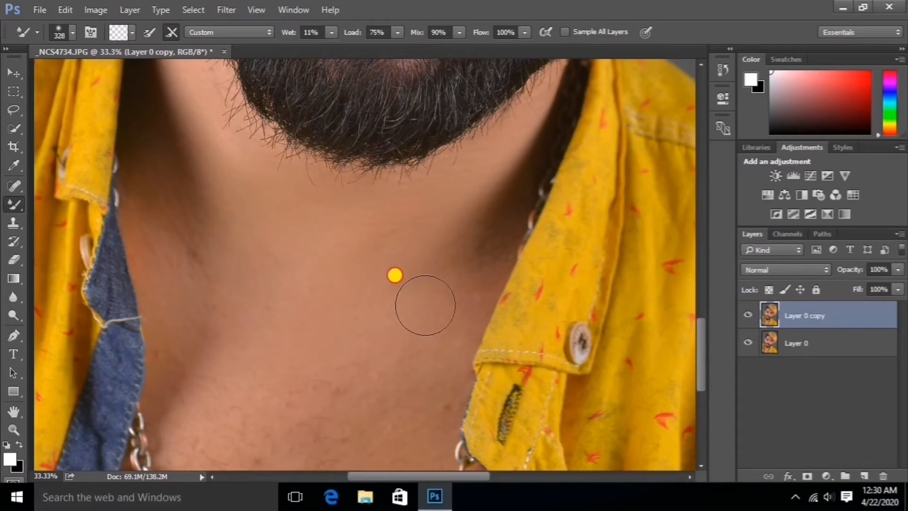
mouse_move(266, 191)
mouse_down()
mouse_move(226, 286)
mouse_move(261, 233)
mouse_move(250, 295)
mouse_move(326, 233)
mouse_move(328, 355)
mouse_move(359, 338)
mouse_move(431, 227)
mouse_move(400, 351)
mouse_move(400, 334)
mouse_move(378, 323)
mouse_move(438, 249)
mouse_move(427, 288)
mouse_move(189, 325)
mouse_move(221, 263)
mouse_move(210, 284)
mouse_move(227, 340)
mouse_move(208, 340)
mouse_up()
Open the Liquify filter on the duplicate layer and set the warp brush size to 2132.
scroll(205, 342, down, 5)
scroll(206, 342, up, 1)
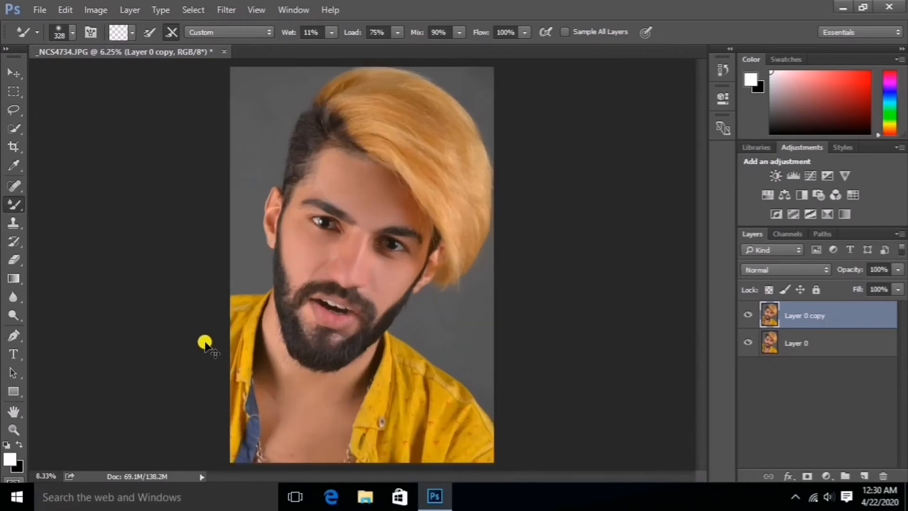
scroll(205, 343, down, 1)
scroll(205, 343, up, 1)
click(13, 429)
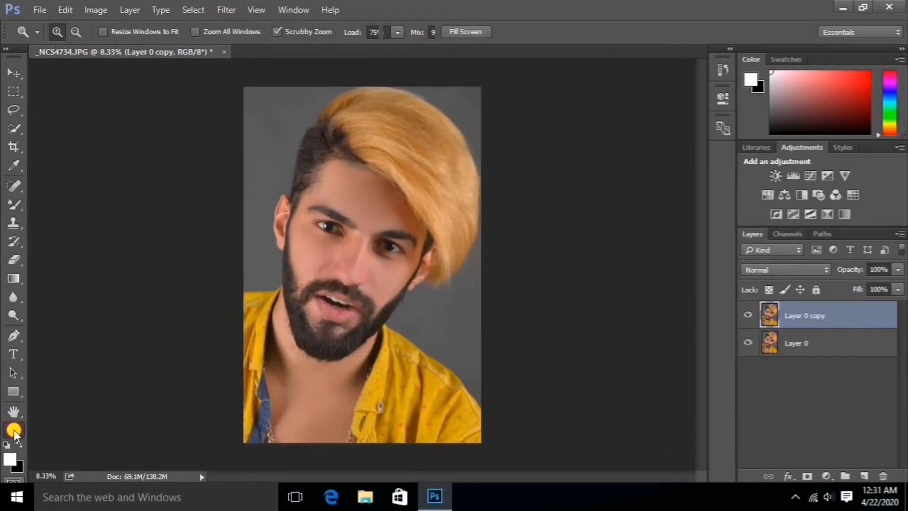
click(500, 210)
scroll(500, 210, up, 3)
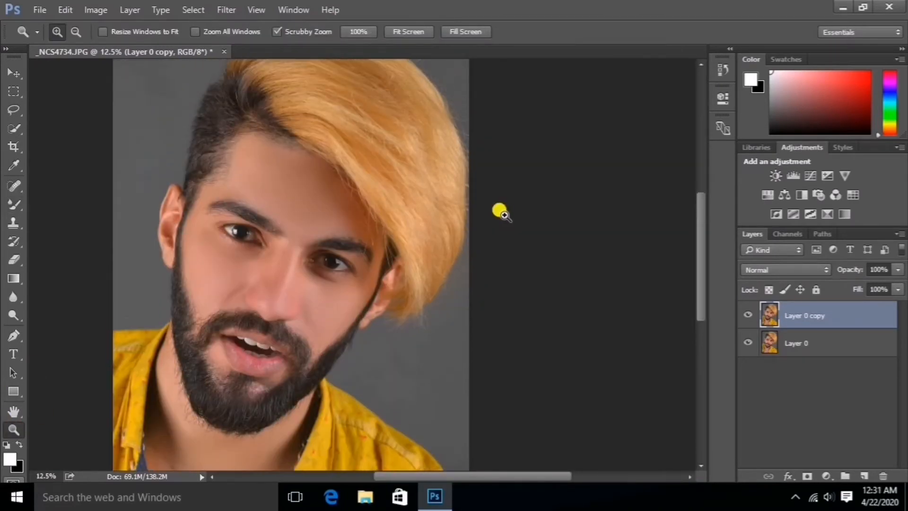
click(223, 9)
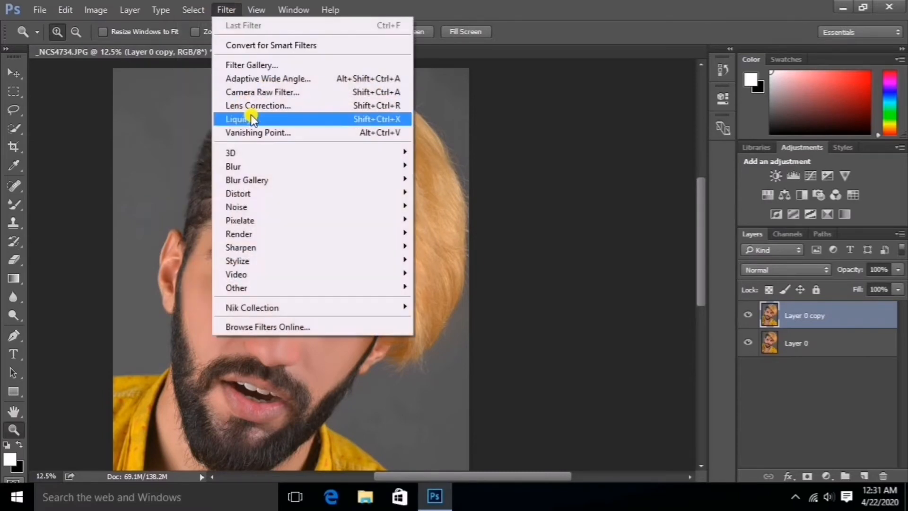
click(251, 118)
scroll(431, 27, up, 3)
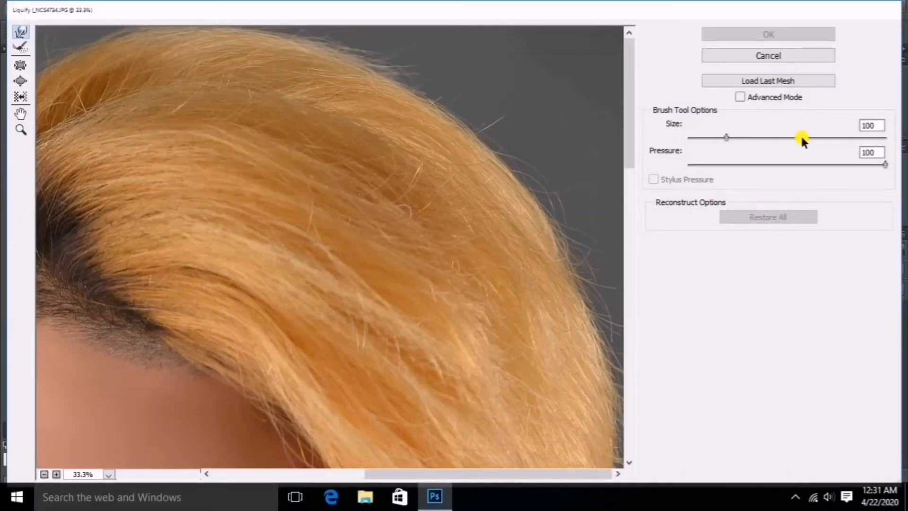
click(808, 137)
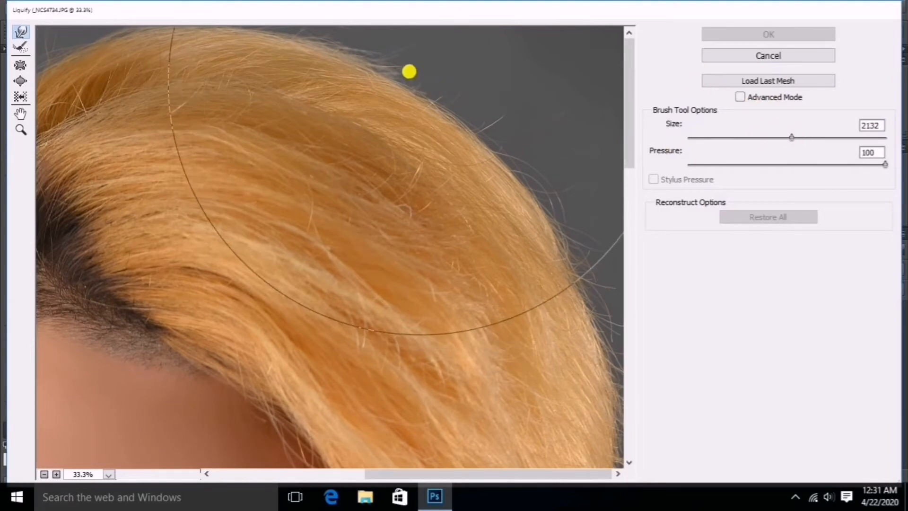
Push the top and outer edges of the blond hair outward for more volume and apply the Liquify filter.
drag(363, 61, 367, 48)
drag(332, 54, 333, 45)
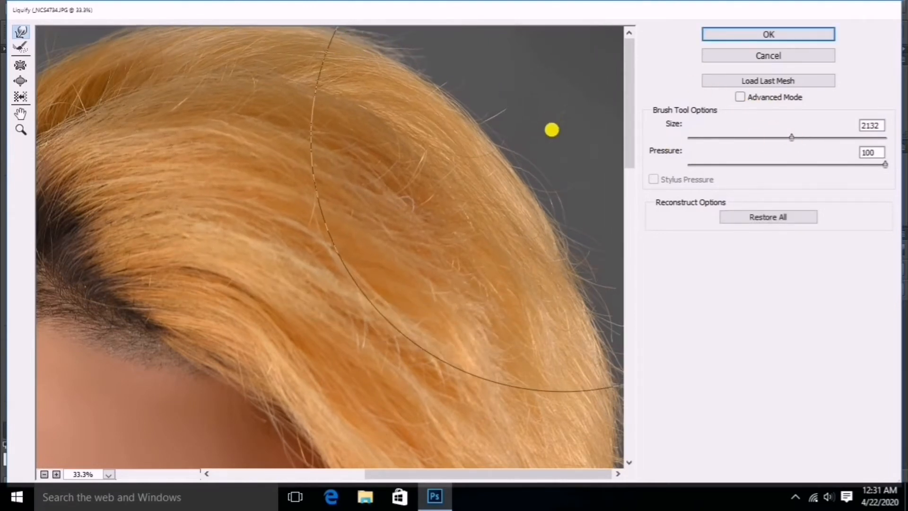
drag(535, 157, 549, 148)
alt+click(553, 156)
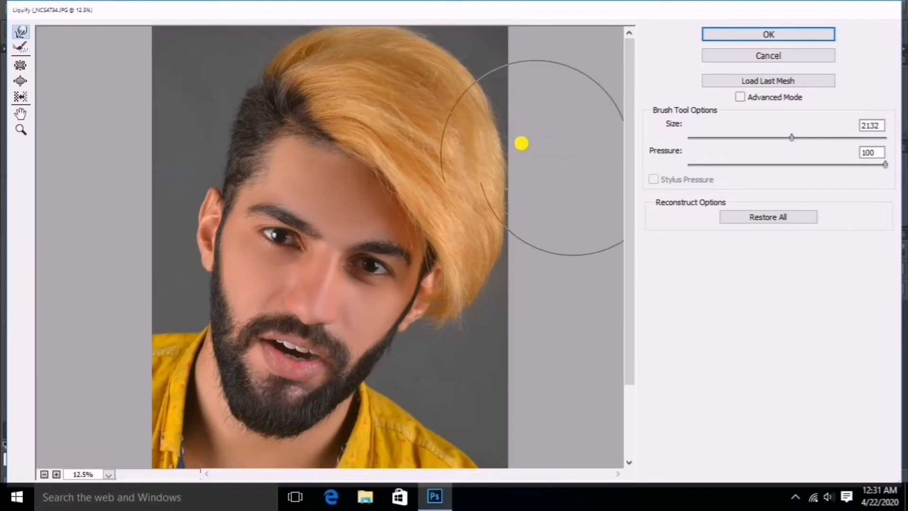
drag(459, 59, 462, 51)
drag(414, 35, 411, 25)
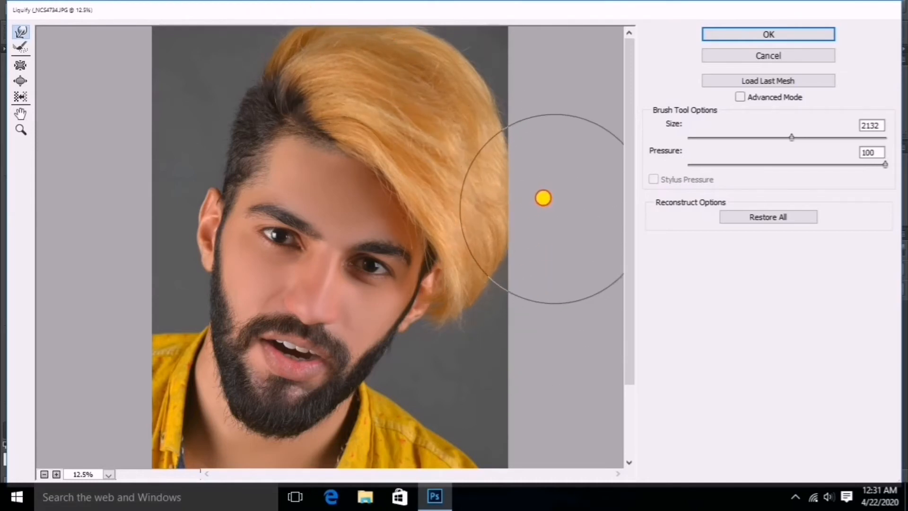
drag(477, 88, 480, 82)
click(745, 37)
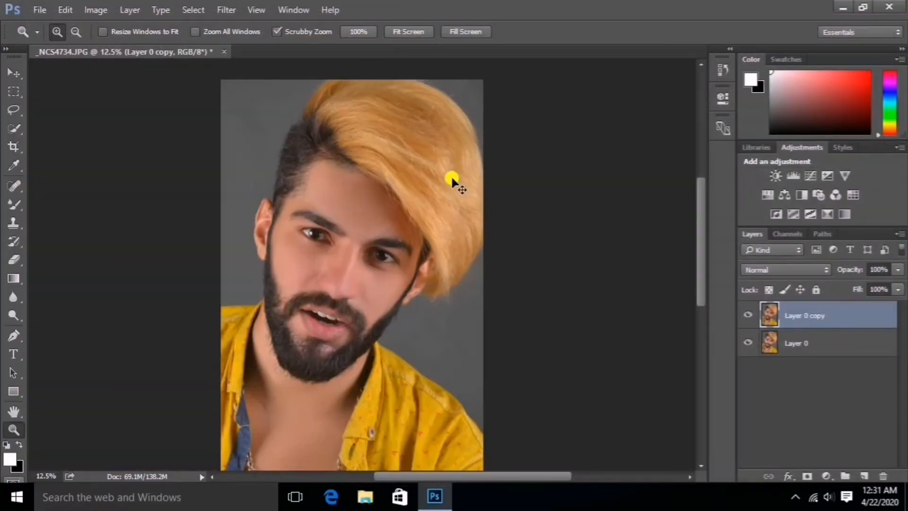
click(418, 162)
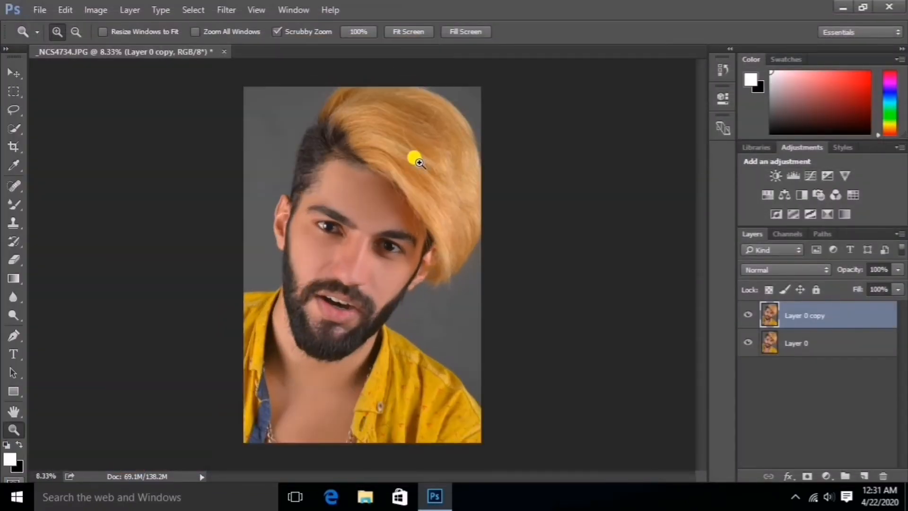
click(226, 8)
click(251, 93)
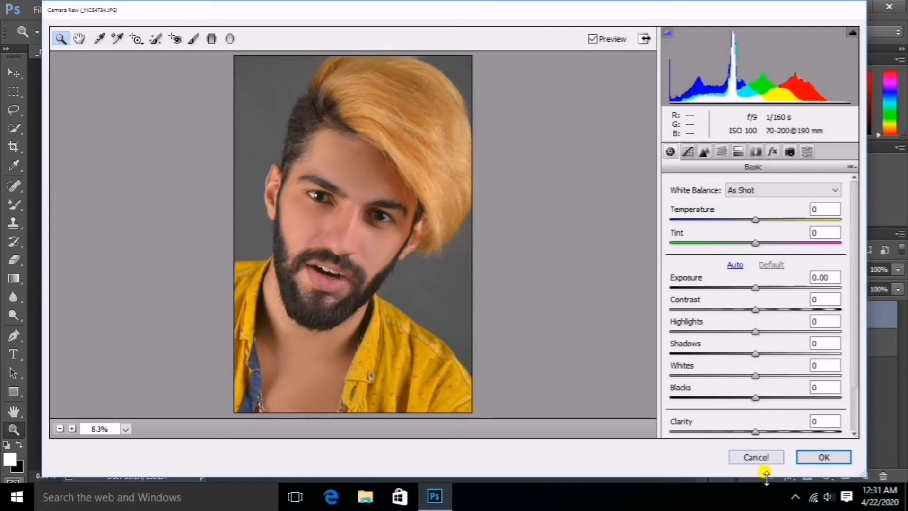
click(754, 456)
Open the iris image eye_PNG35680 from the stock folder on Local Disk (E:).
click(40, 9)
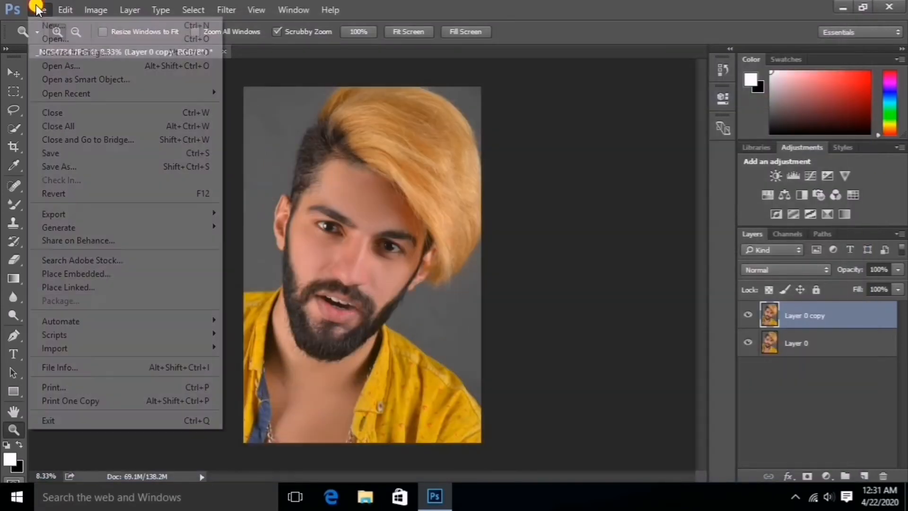
click(44, 30)
scroll(109, 191, down, 1)
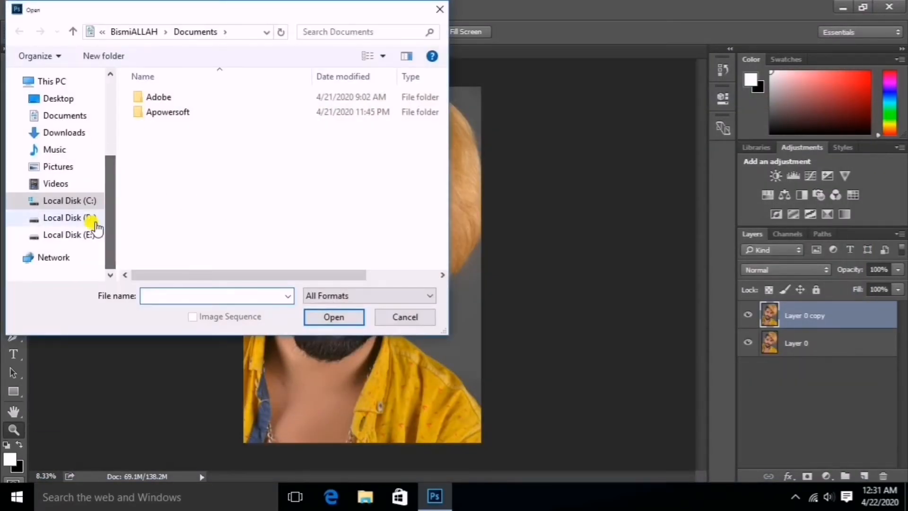
click(88, 235)
double_click(161, 206)
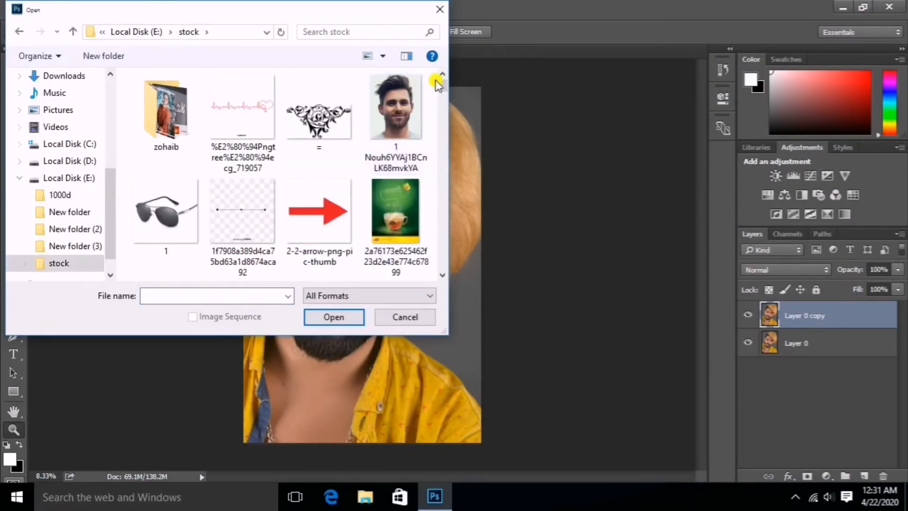
drag(436, 83, 447, 155)
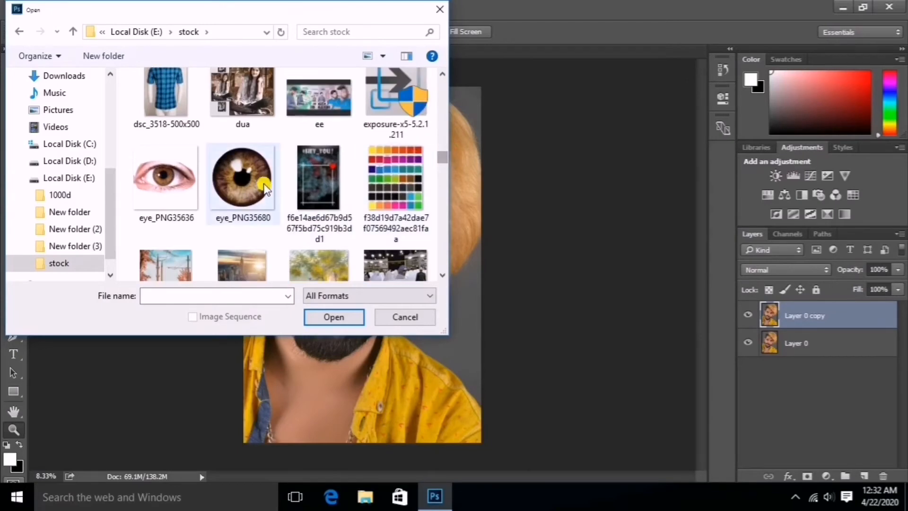
click(246, 192)
click(335, 317)
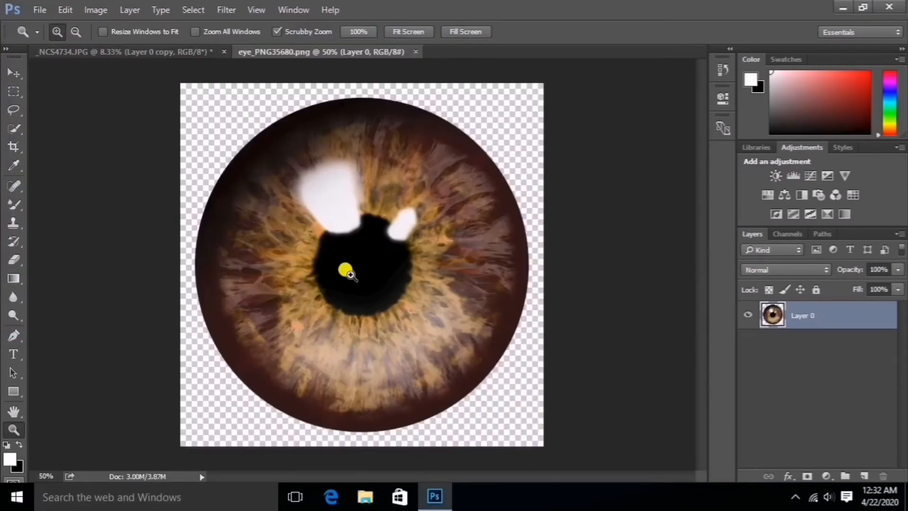
Bring the iris image into the portrait document and move it over the man's eye near the visible ear.
key(v)
drag(251, 145, 328, 203)
click(14, 428)
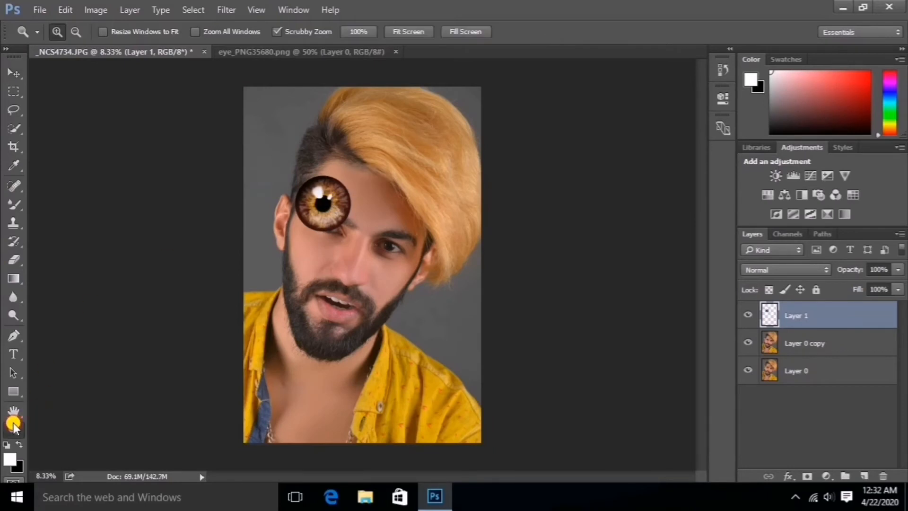
click(327, 197)
click(327, 197)
click(326, 197)
click(325, 196)
click(13, 74)
drag(345, 173, 372, 230)
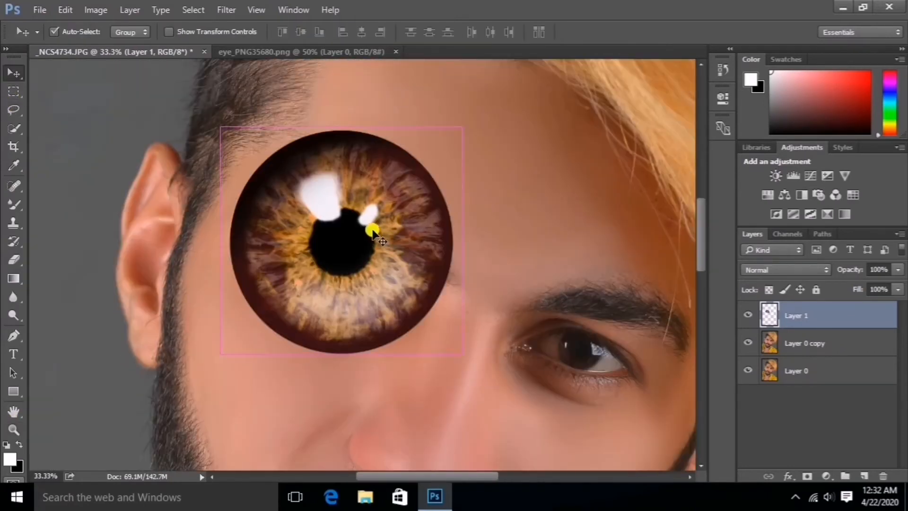
Scale the iris down to match the size of the man's own iris and fit it over that eye.
key(ctrl+t)
drag(449, 133, 366, 233)
key(Return)
key(ctrl+t)
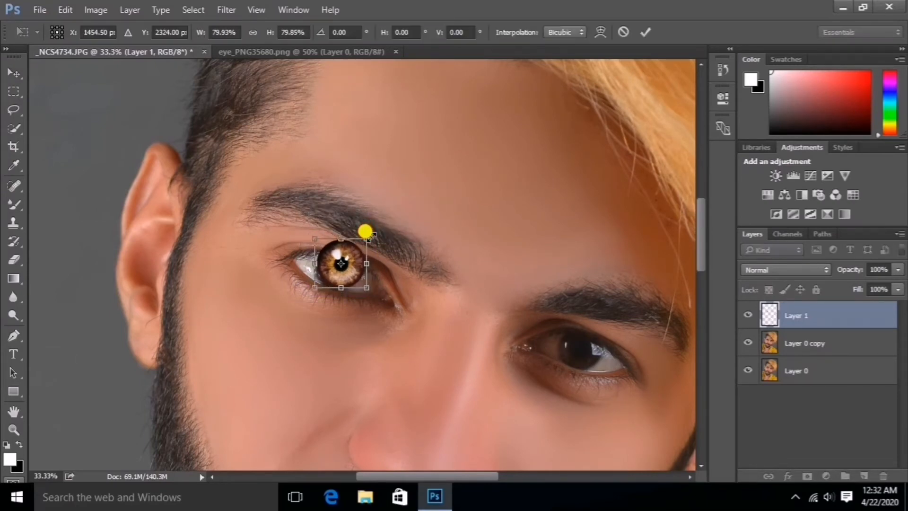
key(Return)
Set the iris layer's opacity to 53%, align it with the pupil, and place a duplicate over the other eye.
click(897, 270)
drag(899, 284, 844, 285)
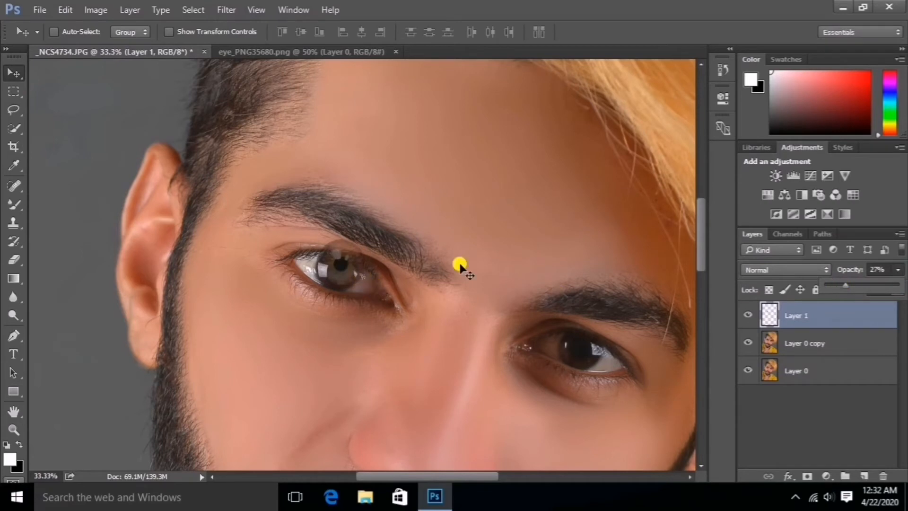
click(864, 284)
drag(343, 268, 587, 348)
key(ctrl+j)
Try merging the two iris layers and undo the merge.
ctrl+click(848, 331)
right_click(849, 331)
click(681, 459)
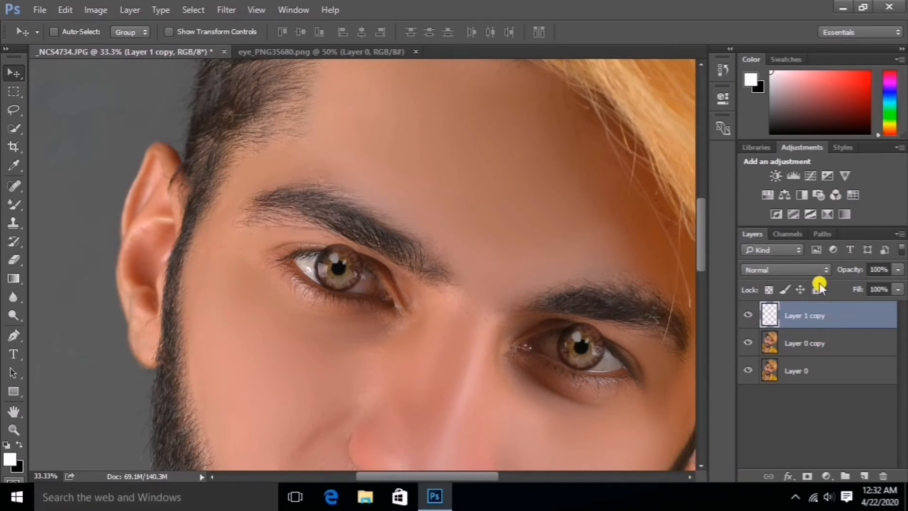
key(ctrl+z)
Raise the opacity of Layer 1 copy to 100% and of Layer 1 to 88%.
click(842, 321)
click(898, 270)
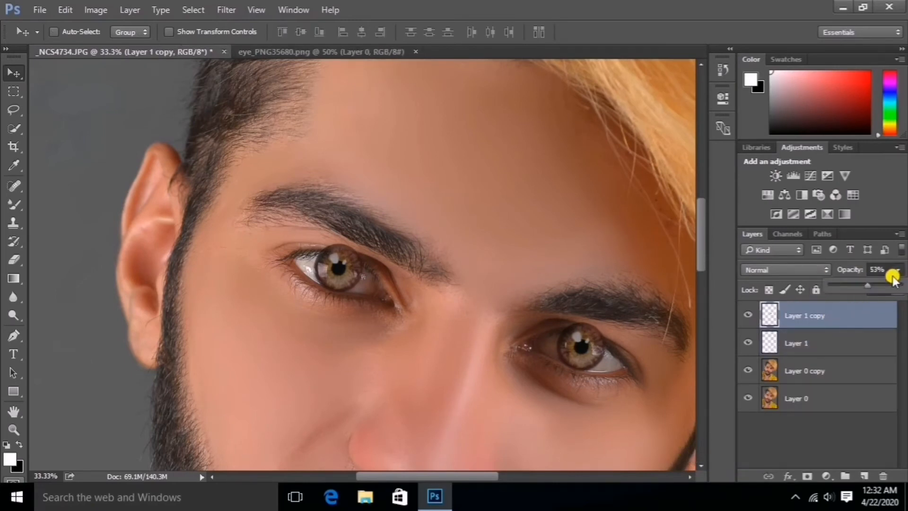
drag(884, 287, 898, 290)
click(845, 345)
click(898, 270)
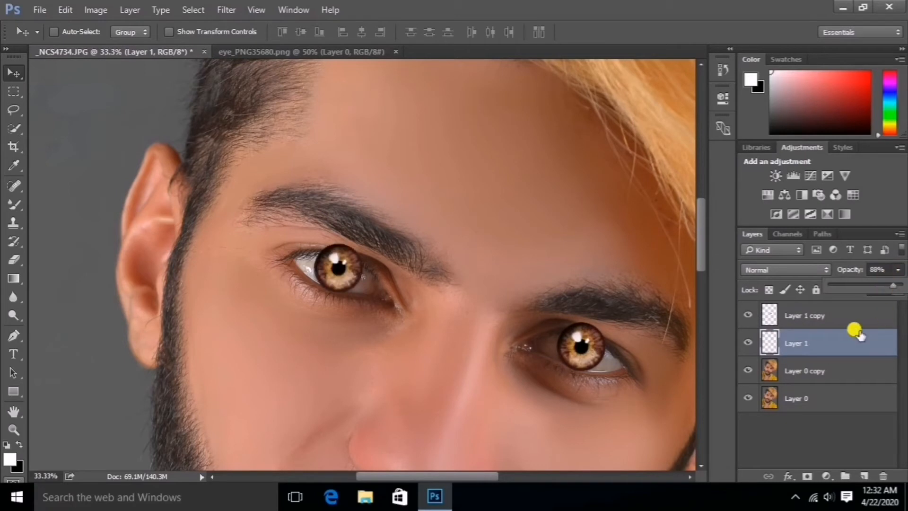
Merge Layer 1 and Layer 1 copy into a single iris layer.
click(854, 321)
ctrl+click(849, 337)
right_click(849, 334)
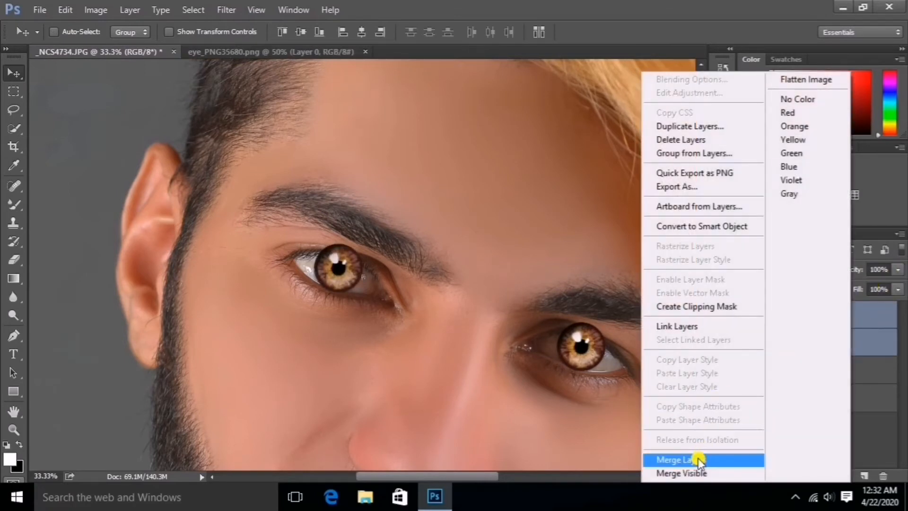
click(699, 460)
Lower the iris layer's opacity to 18% and erase the first iris where it overlaps the upper eyelid, using a 29 px Eraser.
click(13, 430)
click(320, 236)
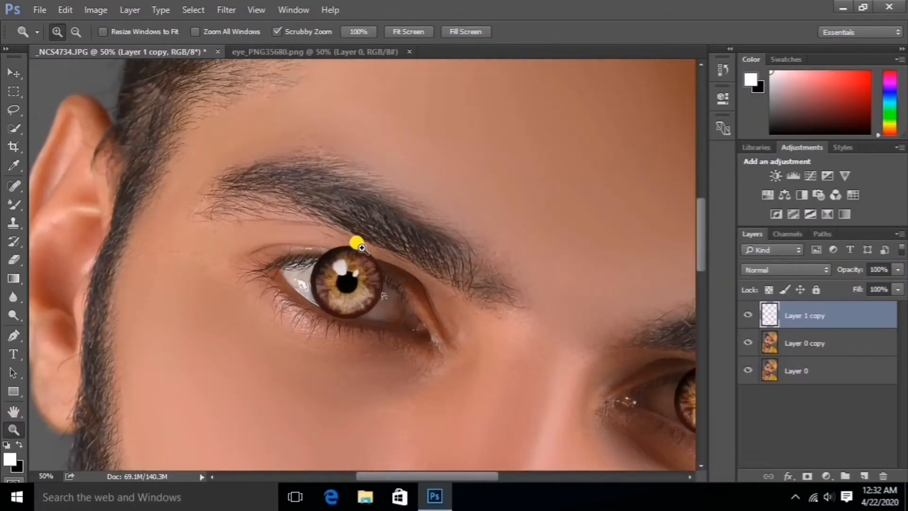
click(898, 270)
drag(898, 287, 836, 285)
click(14, 259)
right_click(395, 228)
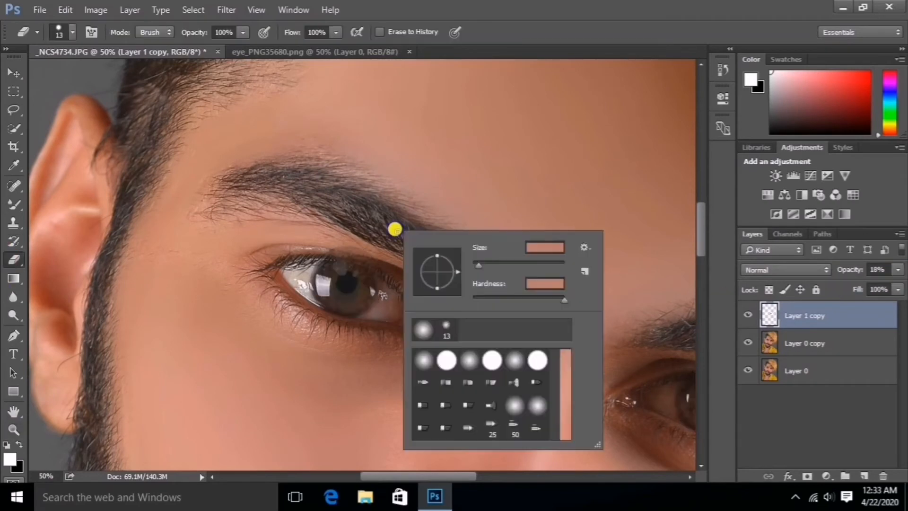
drag(483, 262, 486, 265)
click(322, 253)
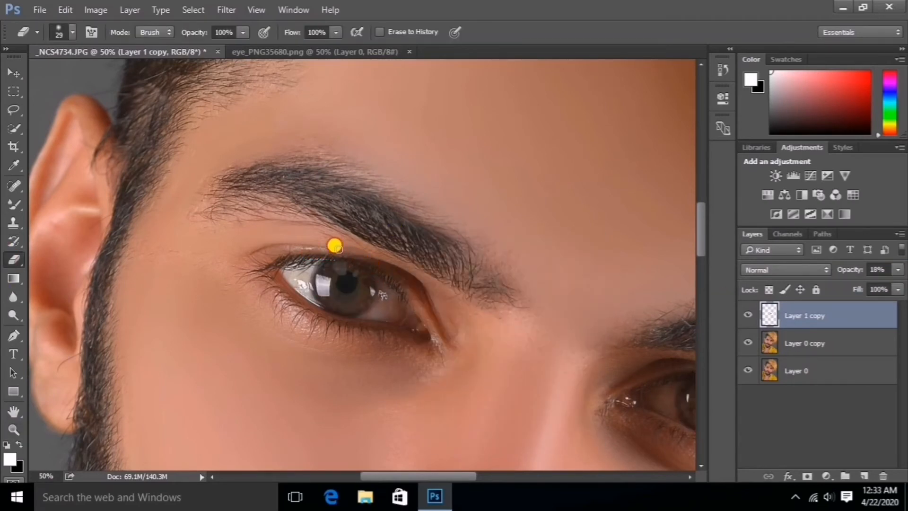
Raise the iris layer's opacity back to 100% and erase the second iris where it overlaps the eyelid.
drag(456, 477, 518, 481)
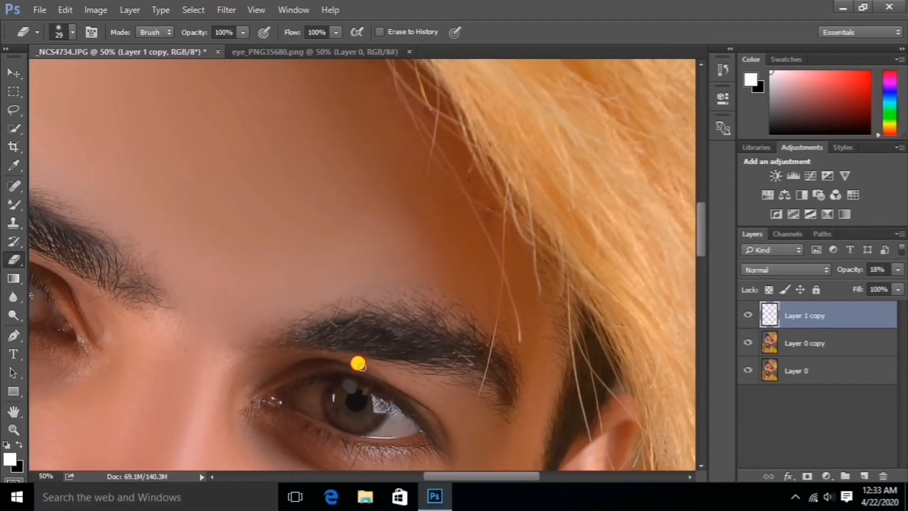
click(897, 270)
drag(878, 285, 904, 286)
scroll(440, 354, down, 5)
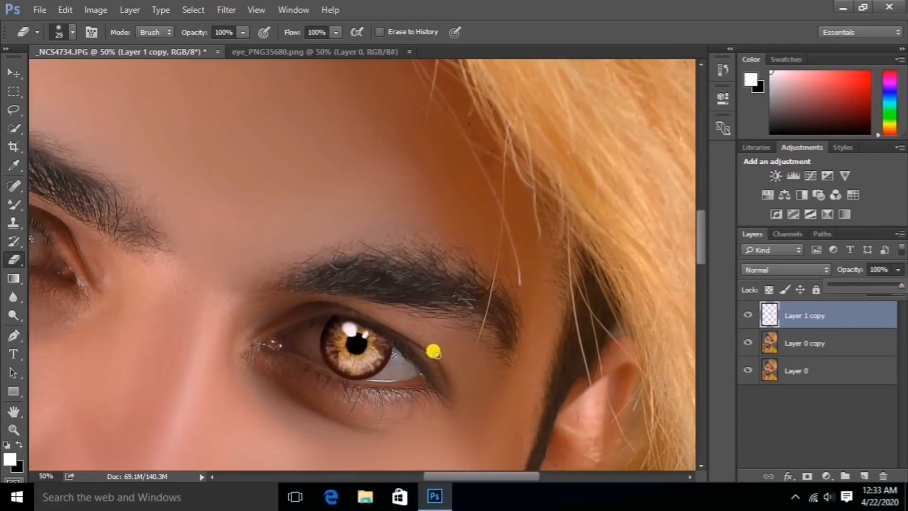
click(391, 335)
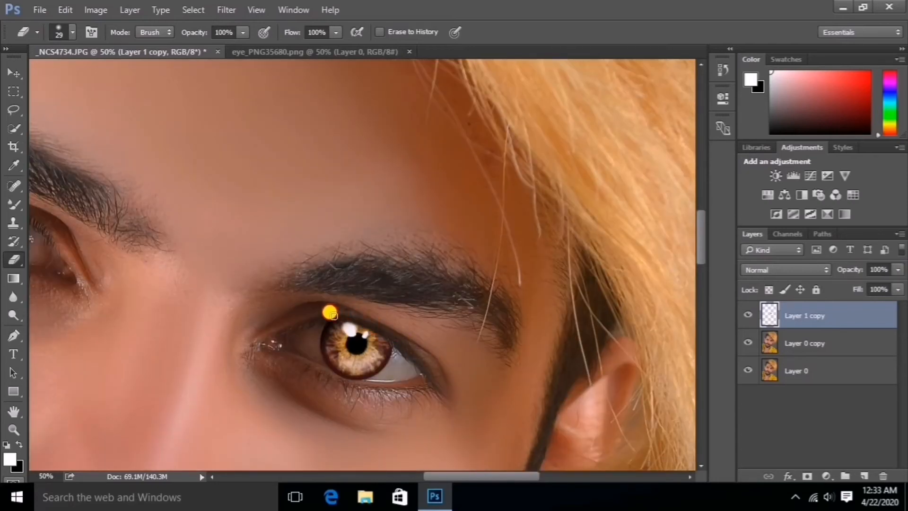
drag(463, 475, 432, 476)
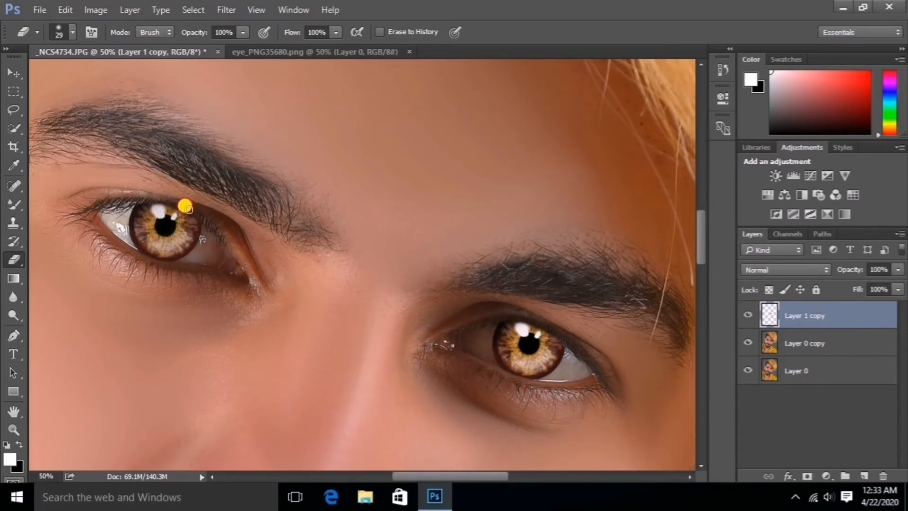
scroll(446, 326, down, 5)
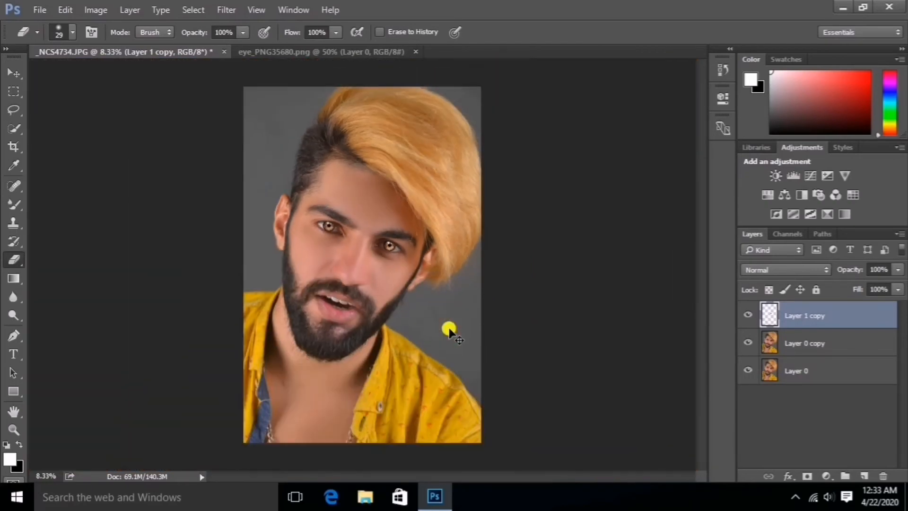
scroll(450, 330, up, 1)
scroll(450, 329, down, 1)
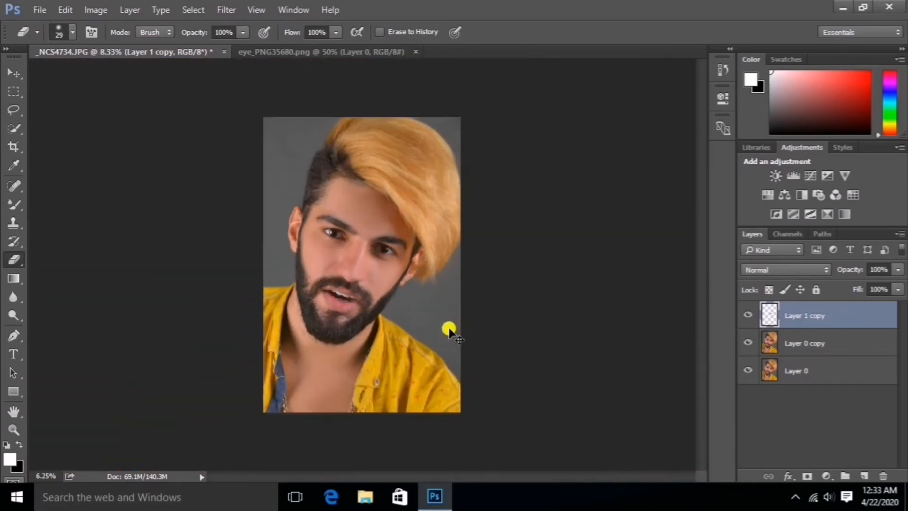
scroll(449, 329, up, 2)
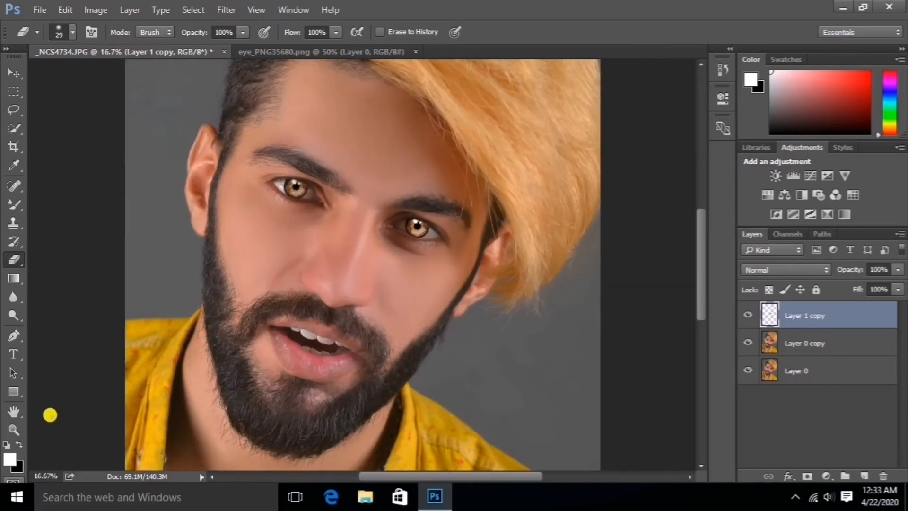
Add a new empty layer above the iris layer for whitening the teeth.
click(15, 430)
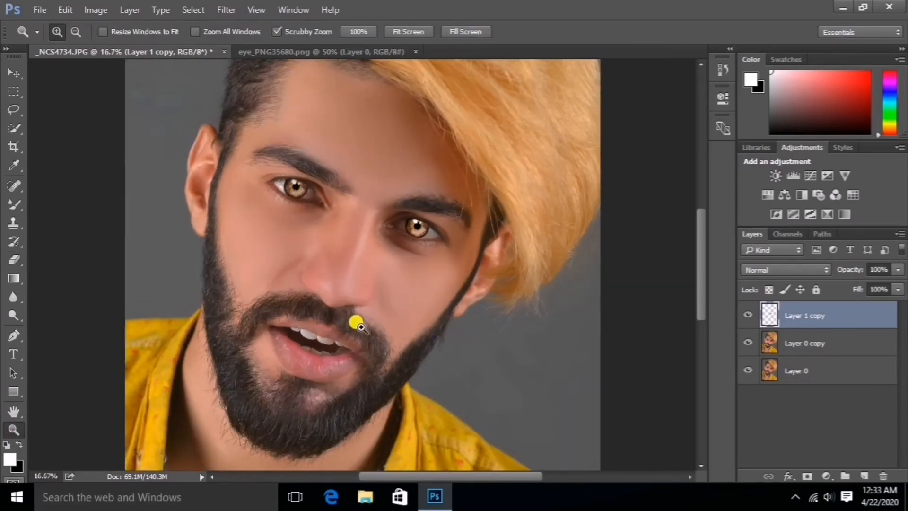
click(326, 322)
click(318, 320)
click(294, 315)
click(282, 313)
scroll(280, 311, down, 3)
click(284, 314)
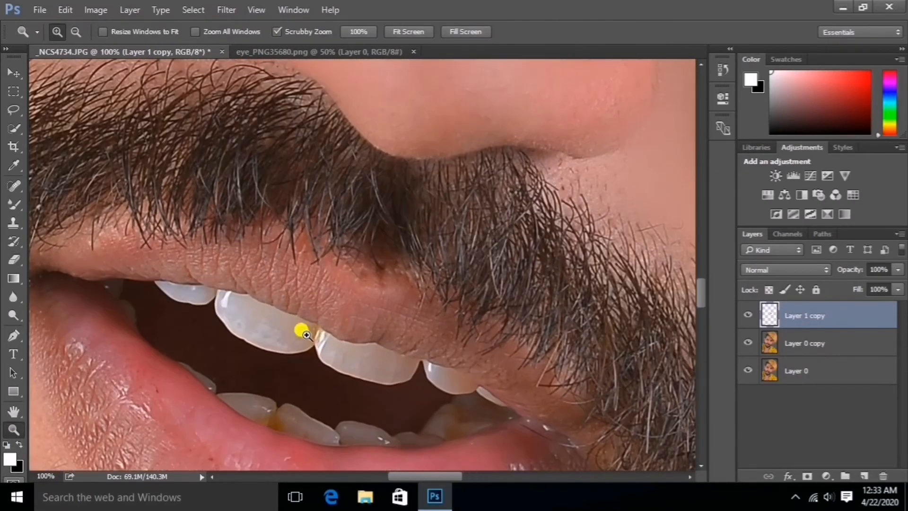
click(864, 475)
Paint the large upper front tooth white on the new layer with a soft 30 px brush.
click(14, 204)
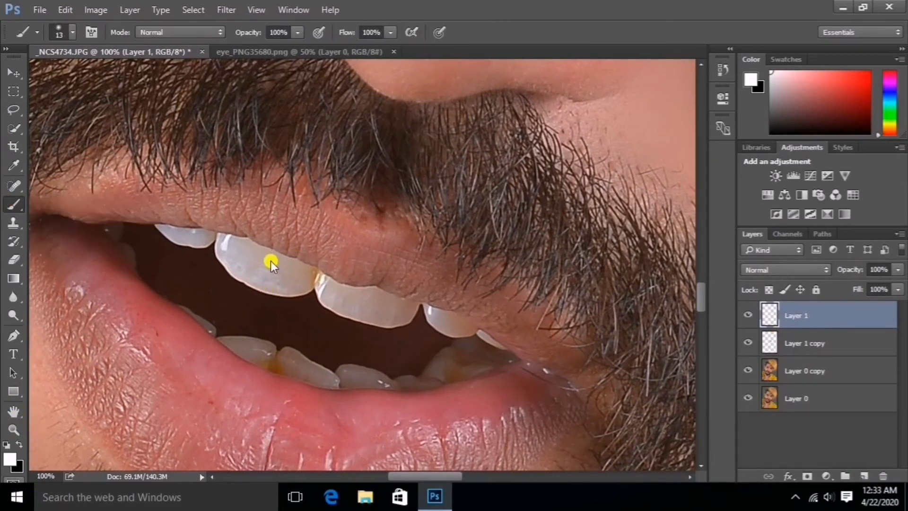
right_click(303, 273)
drag(347, 294, 372, 293)
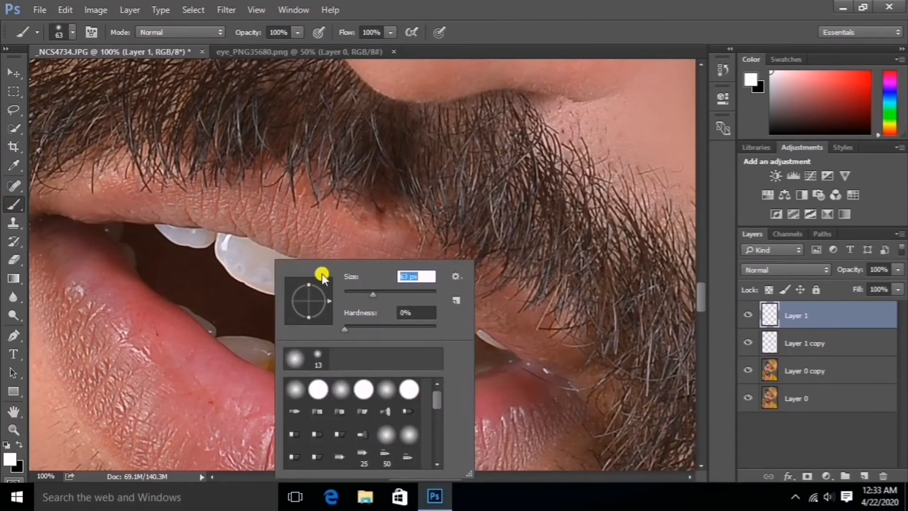
click(246, 264)
click(246, 264)
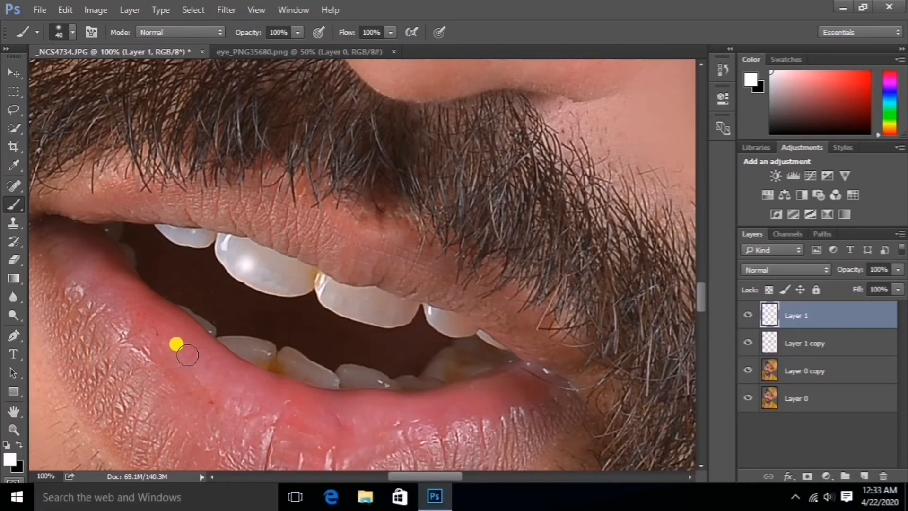
right_click(341, 301)
click(225, 241)
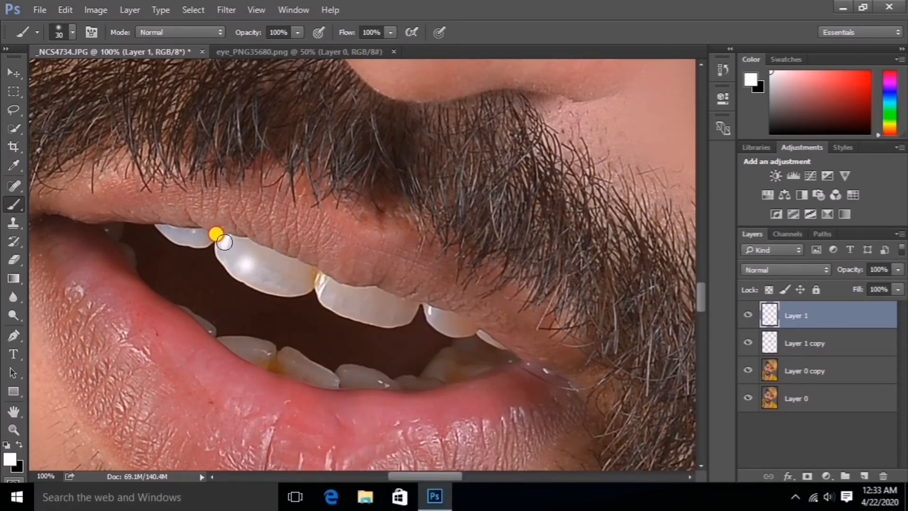
mouse_move(224, 251)
mouse_down()
mouse_move(289, 288)
mouse_move(308, 276)
mouse_move(226, 242)
mouse_move(286, 270)
mouse_up()
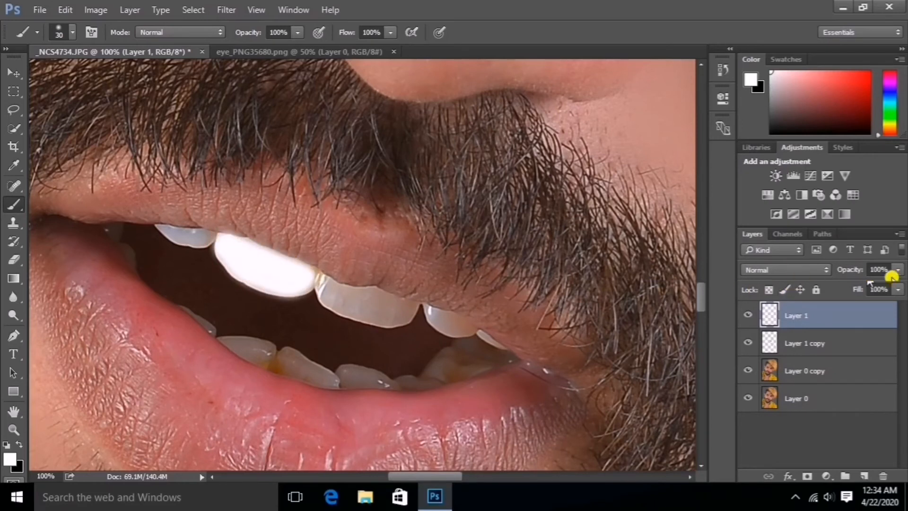
Set the teeth layer's blend mode to Soft Light and paint the neighbouring upper teeth white.
click(796, 269)
click(764, 151)
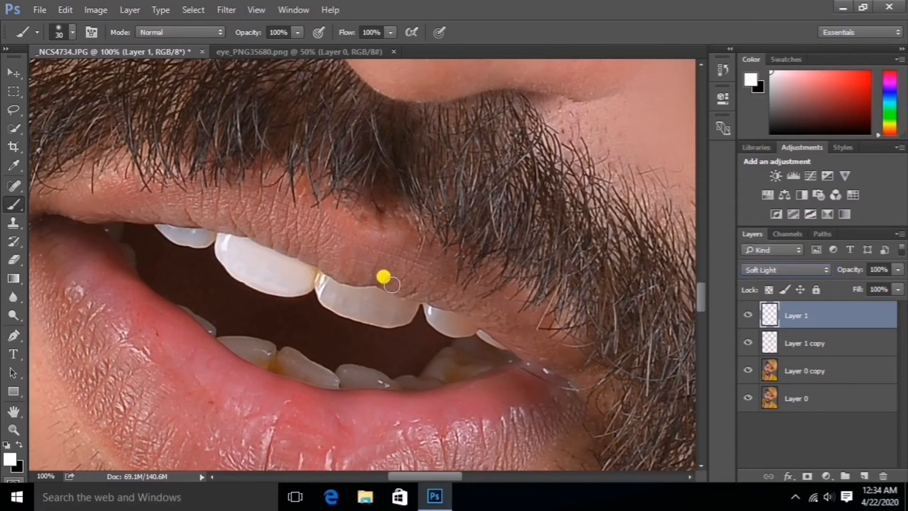
mouse_move(312, 278)
mouse_down()
mouse_move(337, 305)
mouse_move(402, 317)
mouse_move(412, 310)
mouse_move(327, 282)
mouse_move(341, 303)
mouse_up()
Reduce the brush to 17 px and whiten the small upper tooth beside the front tooth.
right_click(196, 240)
drag(286, 276, 283, 277)
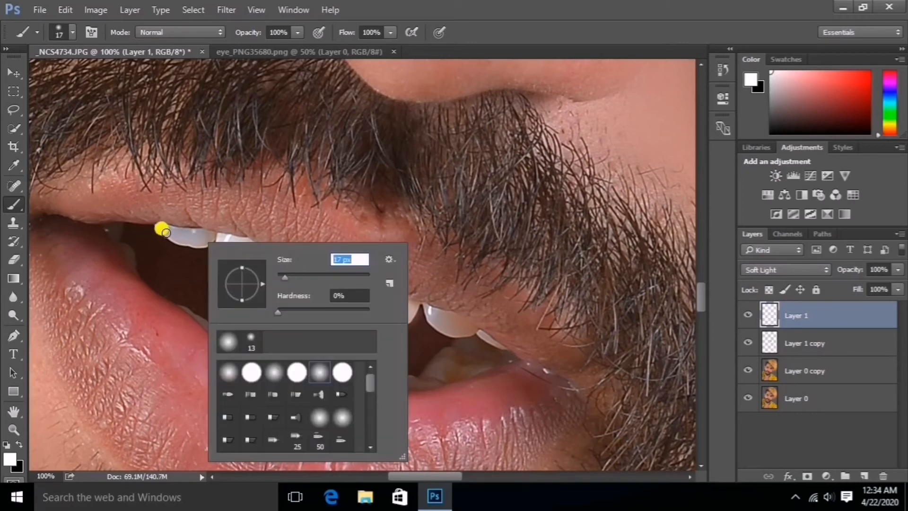
click(163, 228)
drag(212, 234, 170, 228)
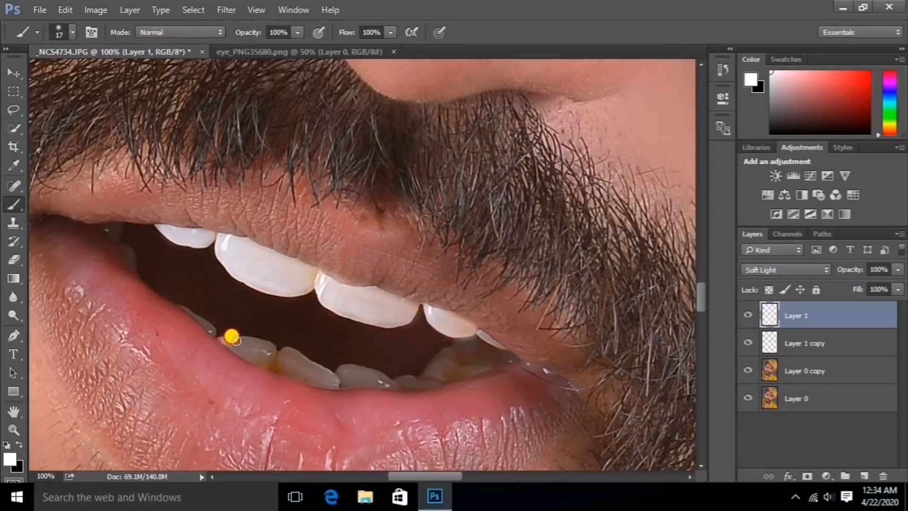
Whiten the row of lower teeth with the 17 px brush.
drag(270, 365, 246, 352)
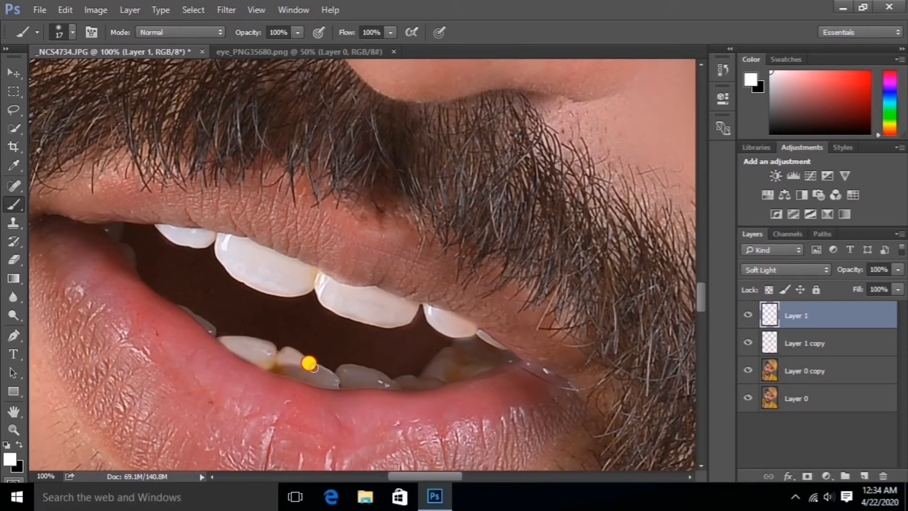
mouse_move(334, 379)
mouse_down()
mouse_move(278, 367)
mouse_move(317, 376)
mouse_move(289, 365)
mouse_up()
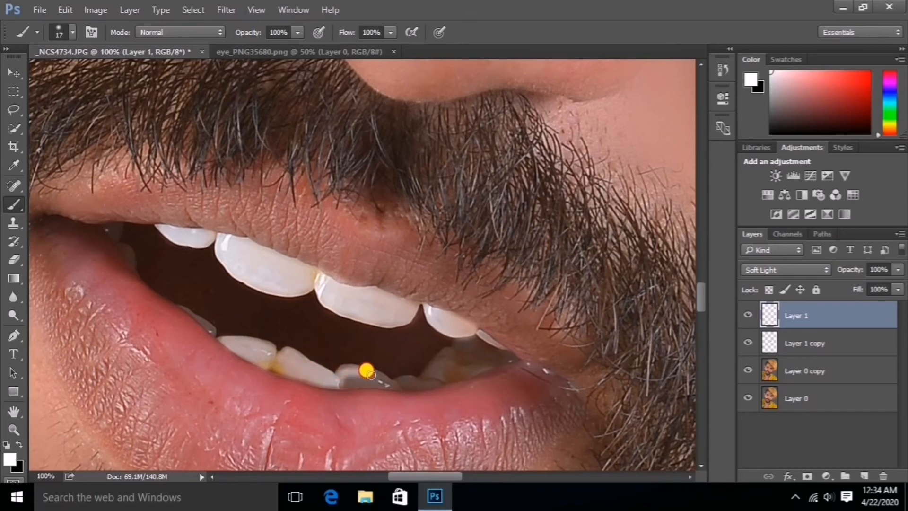
mouse_move(386, 381)
mouse_down()
mouse_move(339, 382)
mouse_move(376, 374)
mouse_move(347, 383)
mouse_move(454, 381)
mouse_up()
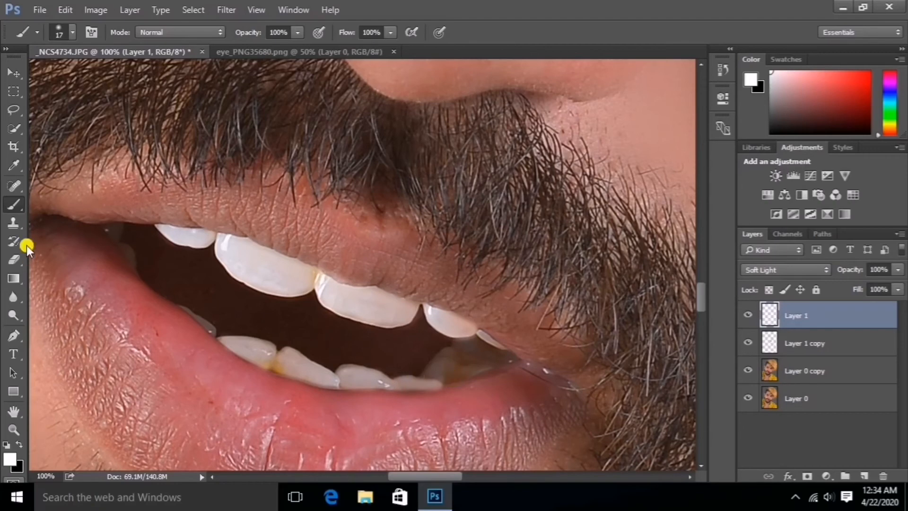
Erase the white spill along the lower lip edge and compare the teeth with Layer 1 hidden and shown.
click(14, 259)
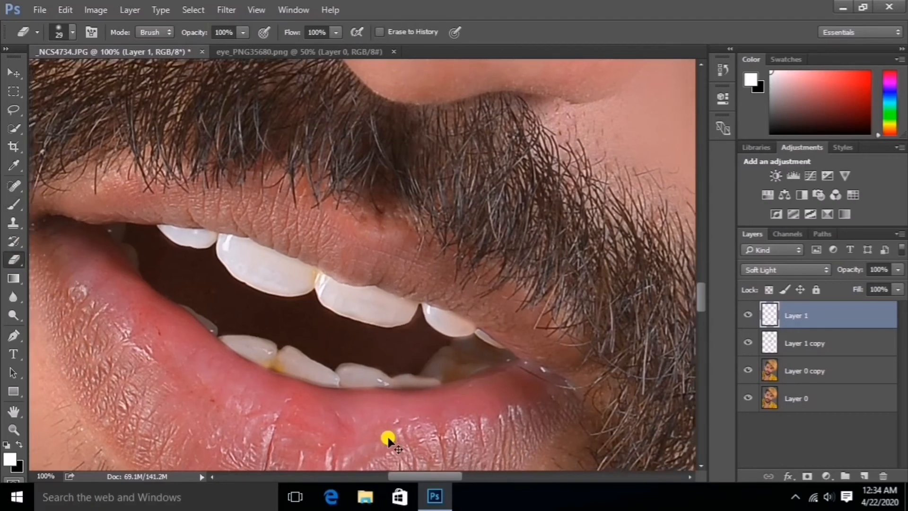
key(ctrl+minus)
key(ctrl+minus)
key(ctrl+minus)
key(ctrl+minus)
key(ctrl+minus)
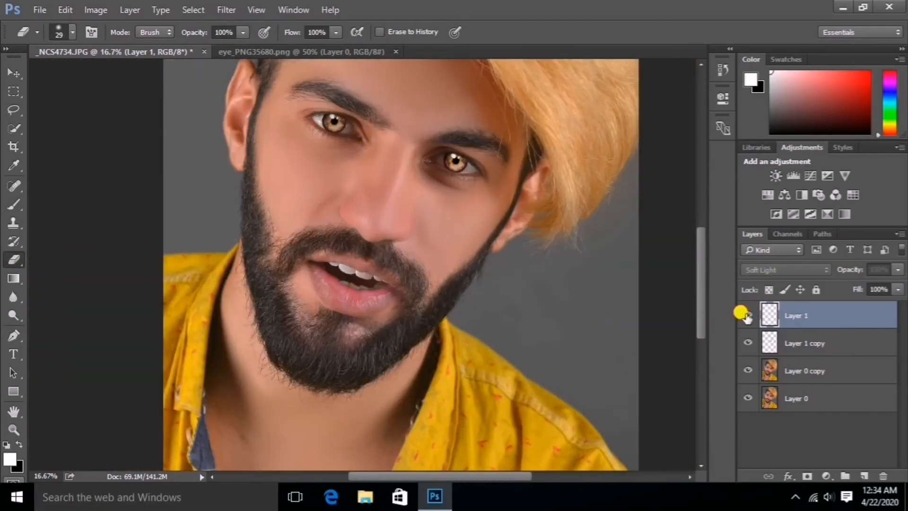
key(ctrl+minus)
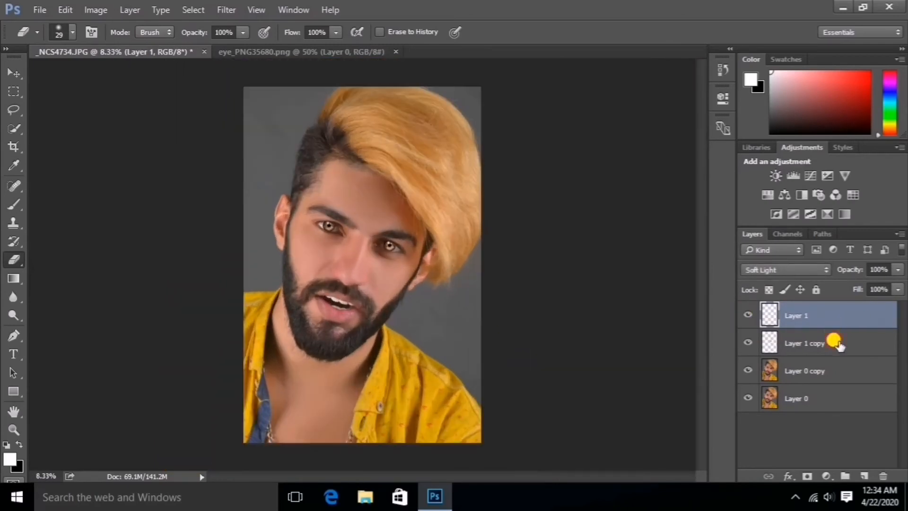
Lower the opacity of Layer 1 and Layer 1 copy to 81% and merge both with Layer 0 copy.
ctrl+click(836, 344)
ctrl+click(840, 318)
ctrl+click(839, 317)
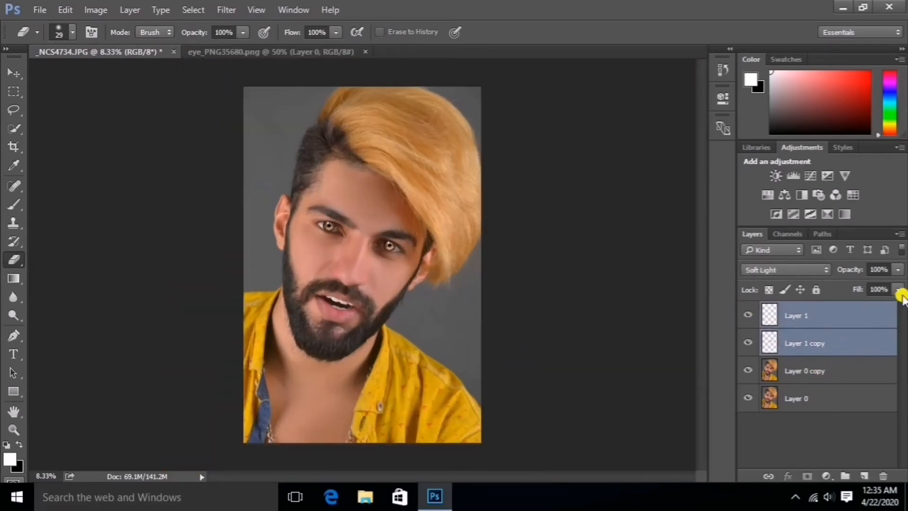
click(900, 269)
ctrl+click(819, 371)
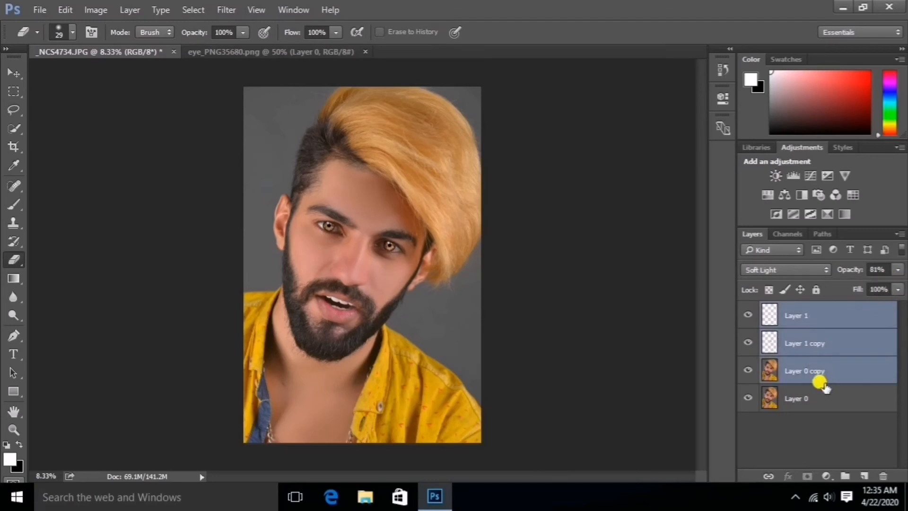
right_click(817, 381)
click(671, 458)
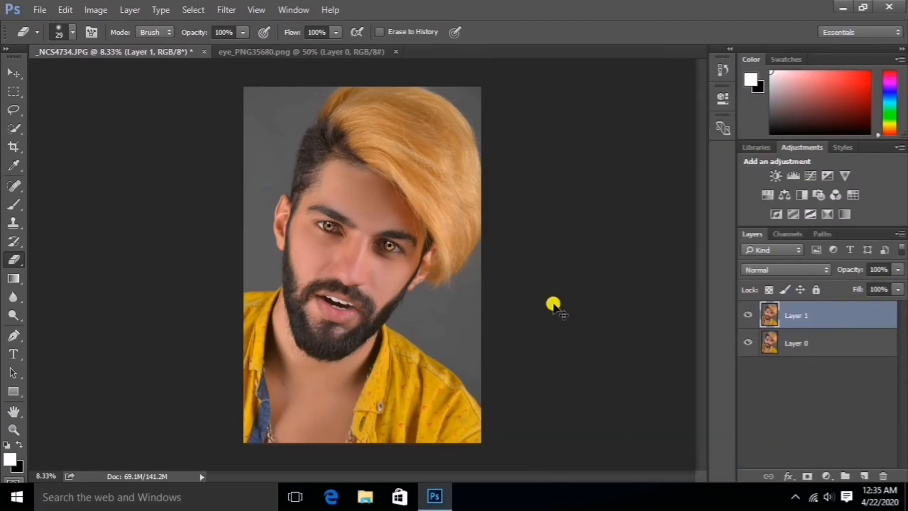
Open the Camera Raw filter on the merged layer and set the Oranges hue to -3.
click(218, 13)
click(250, 90)
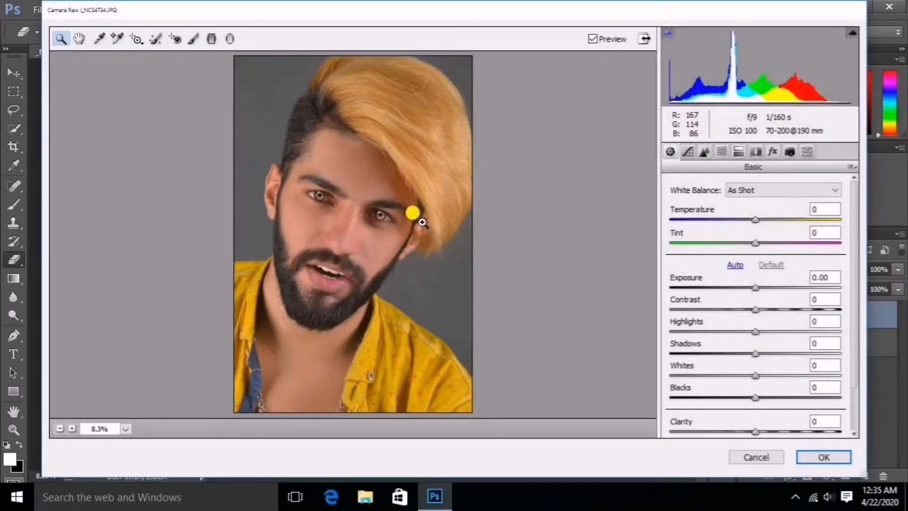
click(373, 211)
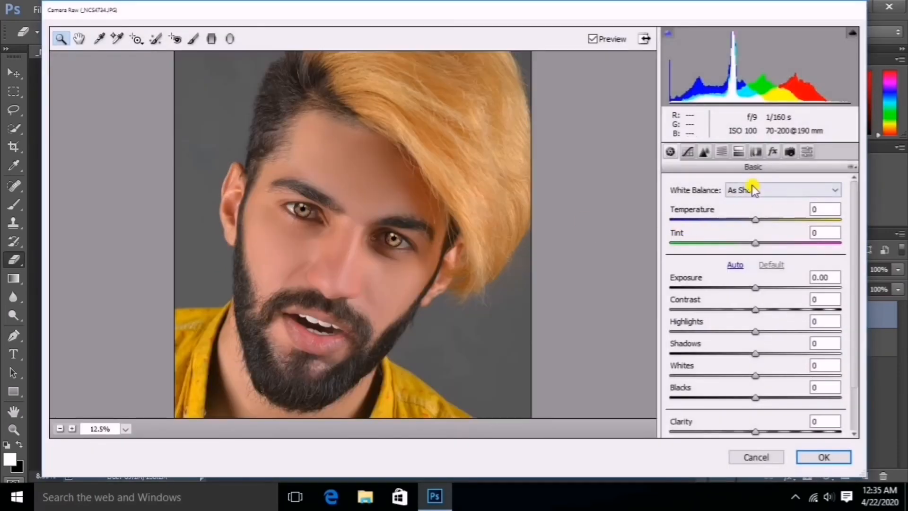
click(722, 152)
click(754, 206)
mouse_move(759, 275)
mouse_down()
mouse_move(723, 277)
mouse_move(800, 275)
mouse_move(719, 282)
mouse_move(791, 278)
mouse_move(748, 283)
mouse_up()
click(710, 206)
click(676, 208)
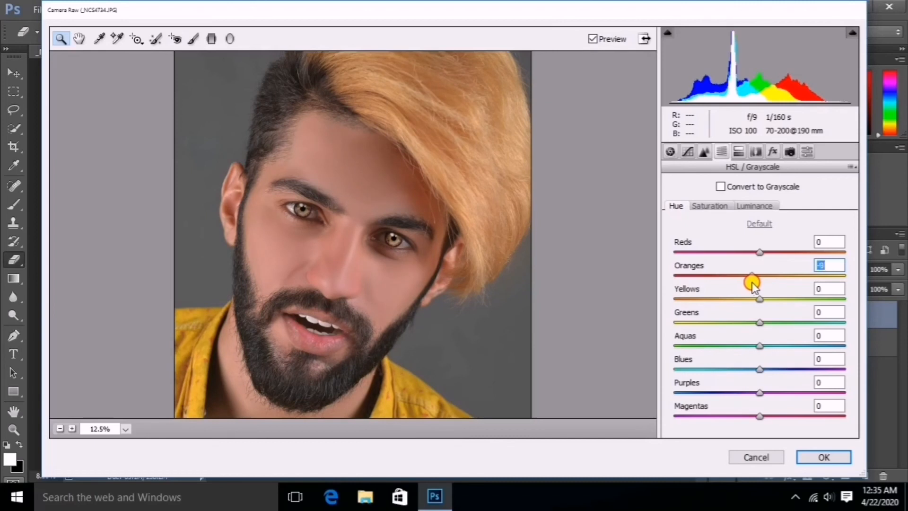
alt+click(473, 249)
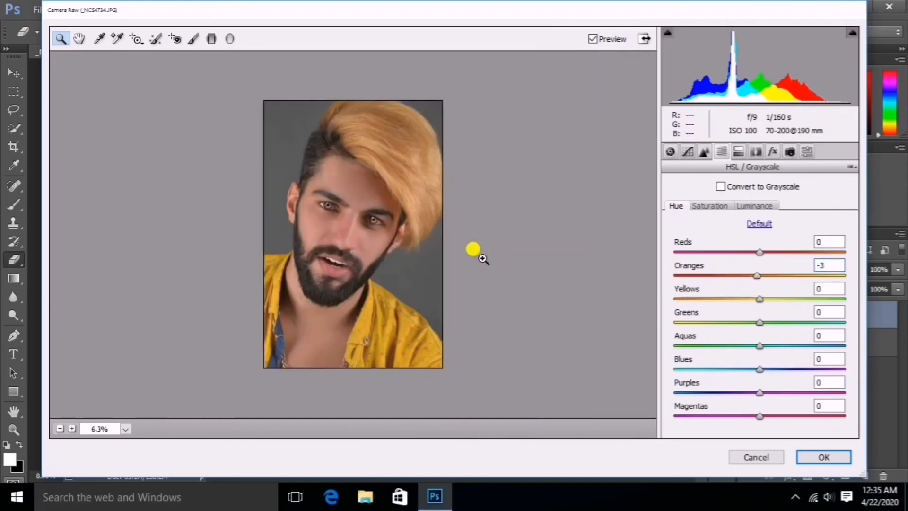
Set Shadows to +23, Clarity to +12 and Vibrance to +9 in Camera Raw, and apply the filter.
click(670, 151)
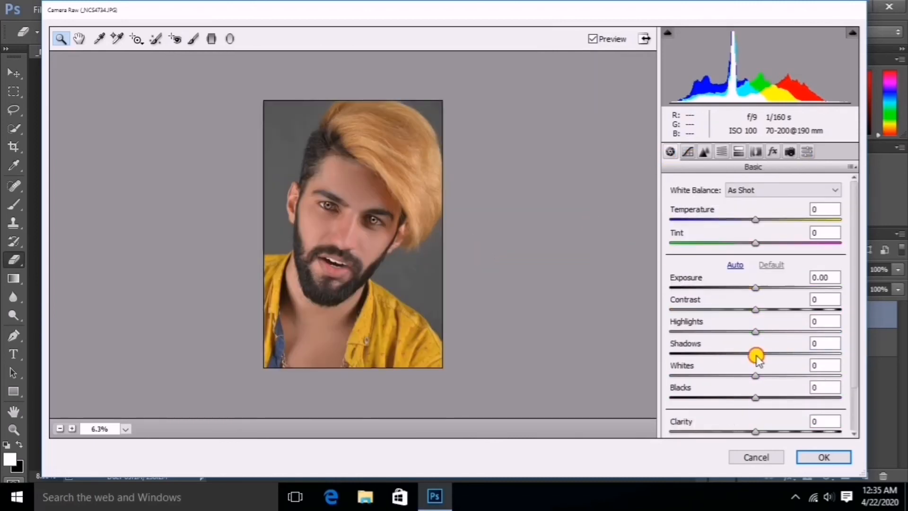
drag(794, 360, 775, 359)
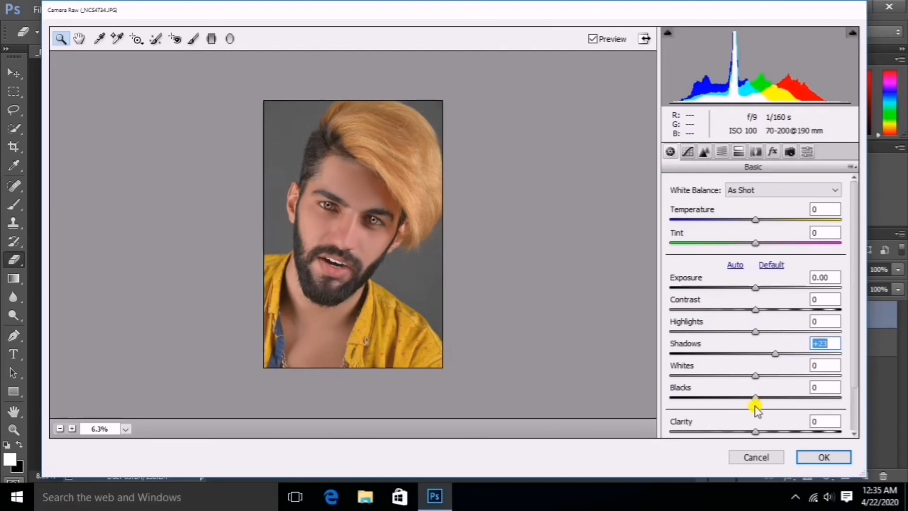
mouse_move(758, 433)
mouse_down()
mouse_move(815, 435)
mouse_move(768, 438)
mouse_up()
scroll(775, 421, down, 3)
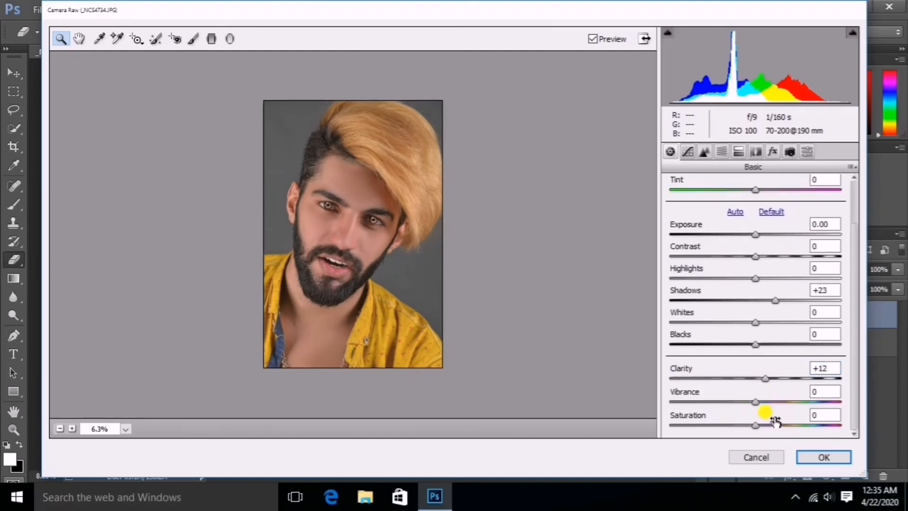
drag(756, 403, 766, 421)
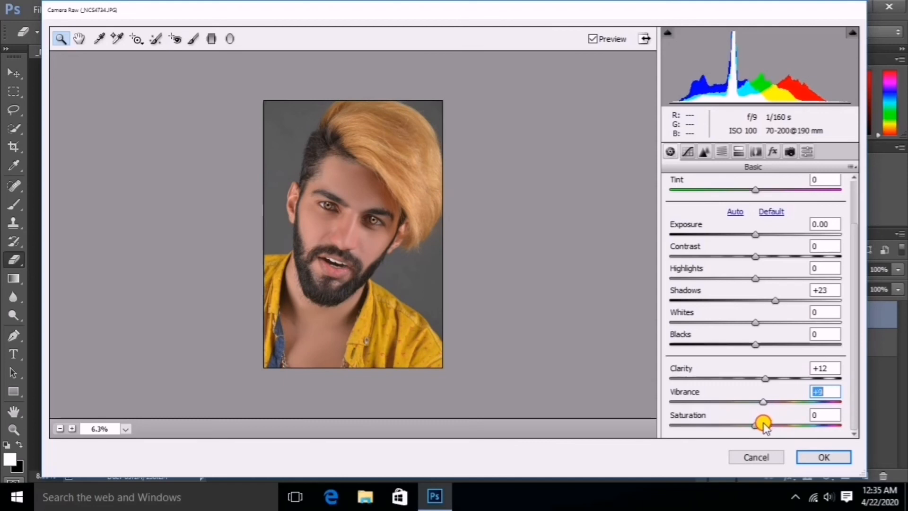
click(838, 459)
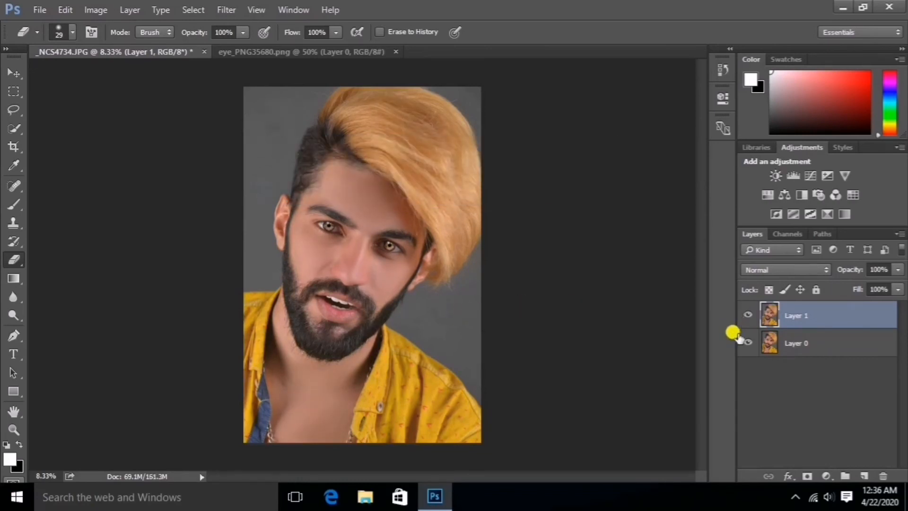
Compare the retouched portrait with the original by repeatedly hiding and showing Layer 1.
click(747, 315)
click(748, 315)
click(748, 315)
click(748, 315)
click(748, 315)
click(748, 315)
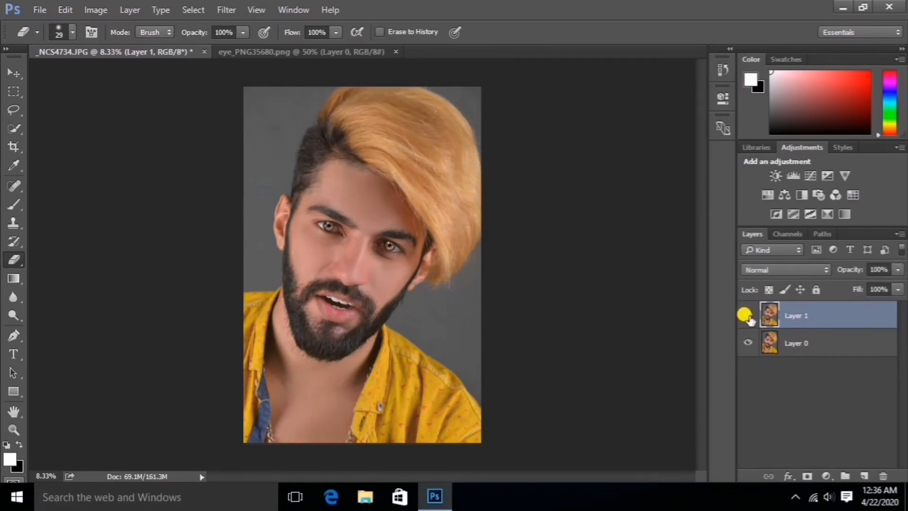
click(747, 315)
click(745, 315)
Open the image logoo from the Kashi Edits(me) folder on Local Disk (D:).
click(36, 10)
click(44, 33)
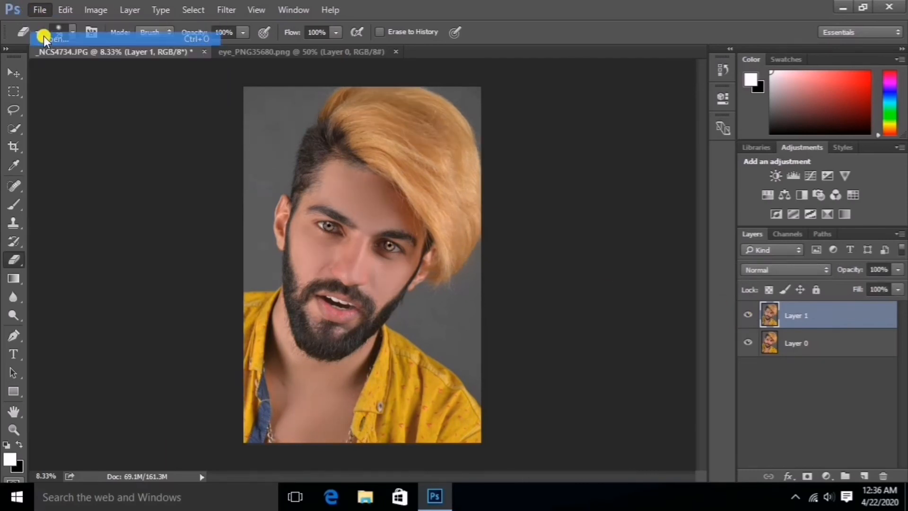
click(69, 257)
click(78, 241)
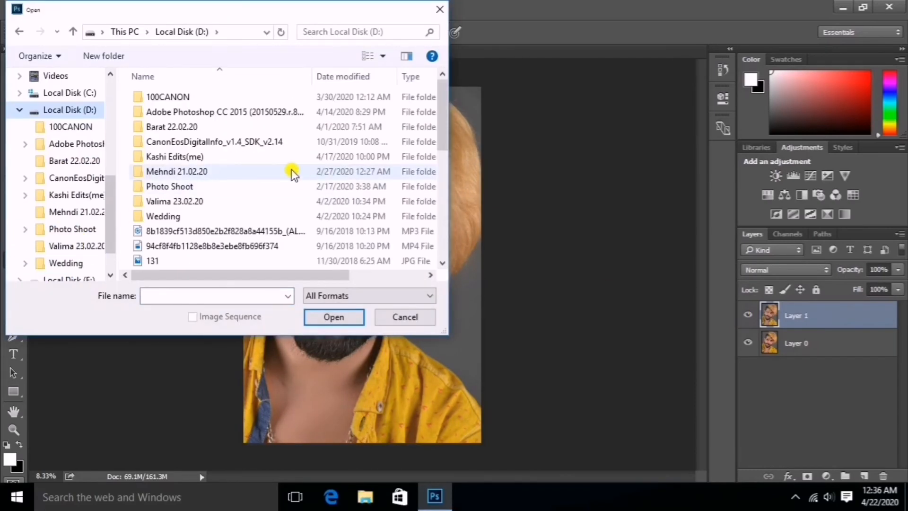
double_click(288, 156)
drag(438, 108, 437, 272)
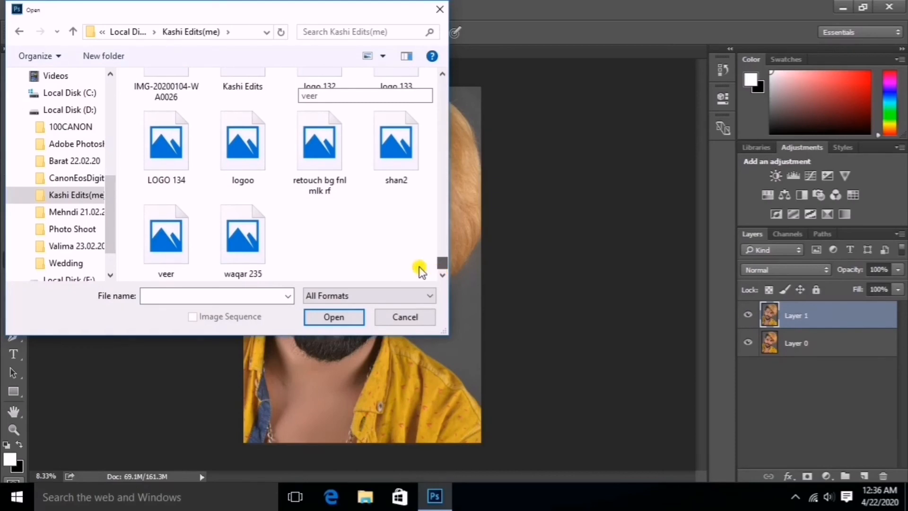
click(223, 150)
click(337, 316)
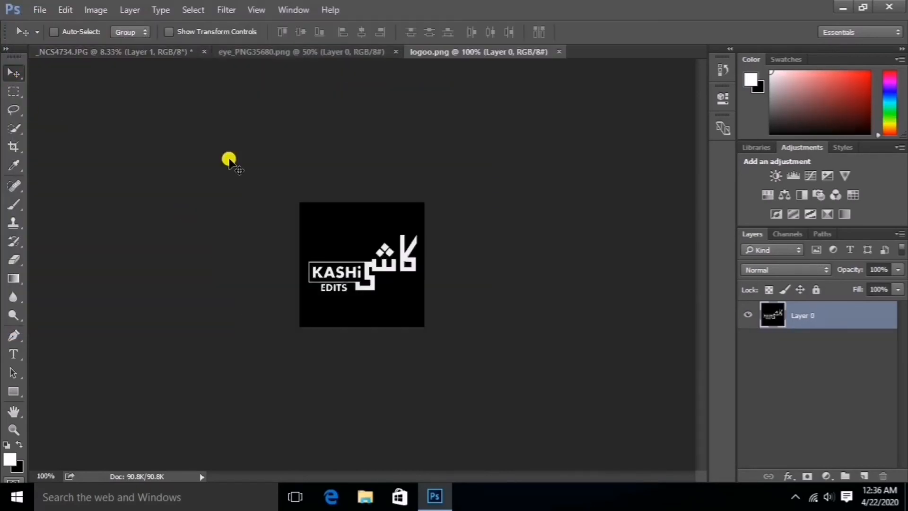
Place the logo on the portrait's grey background beside the beard and set its layer's blend mode to Screen.
drag(229, 160, 455, 334)
key(Return)
click(785, 270)
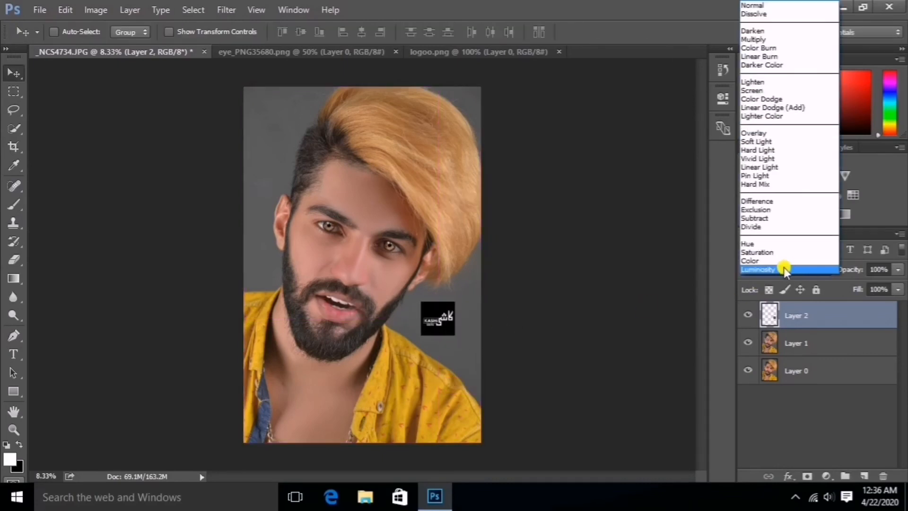
click(754, 91)
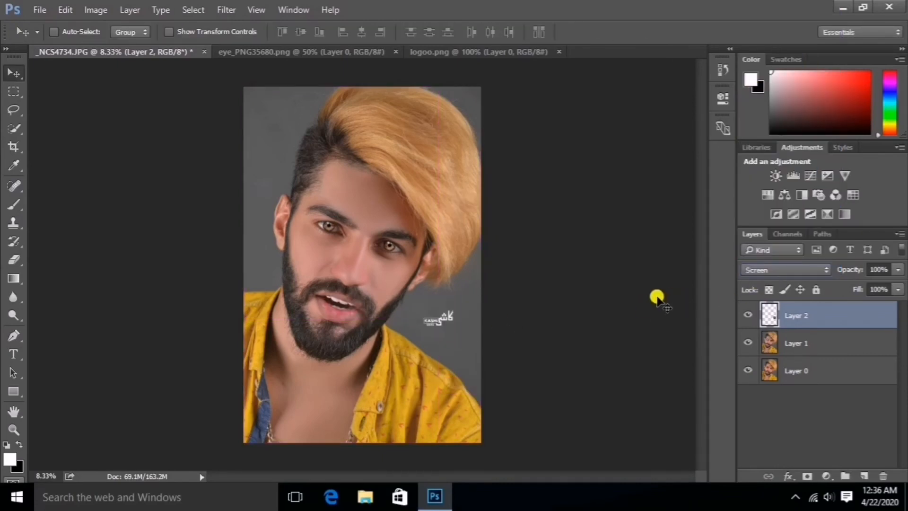
drag(446, 326, 457, 323)
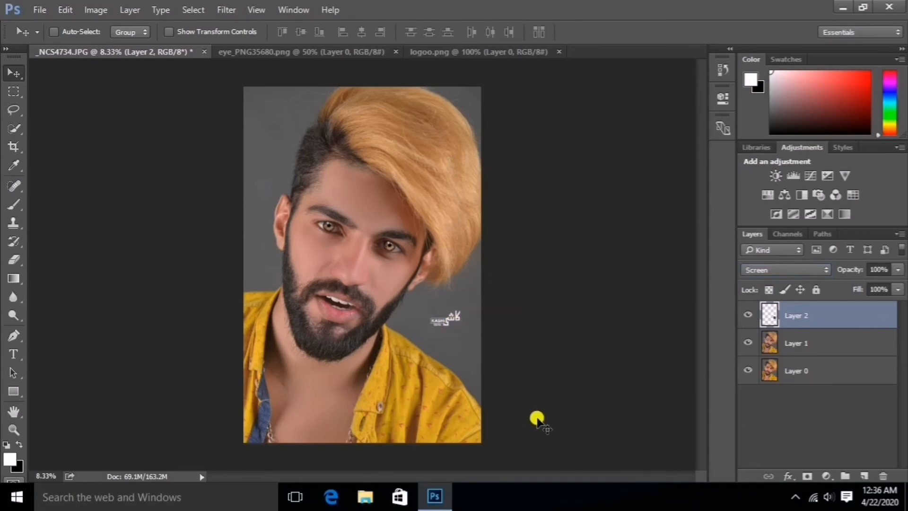
key(ctrl+minus)
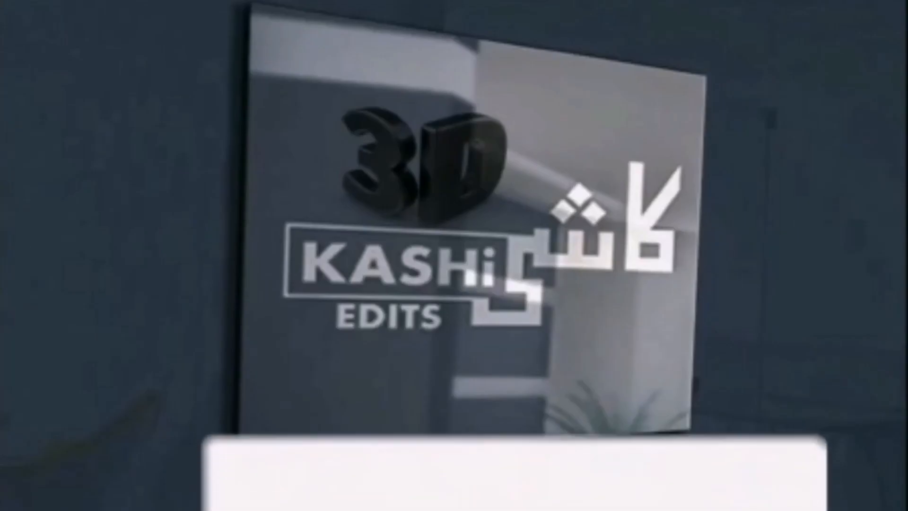